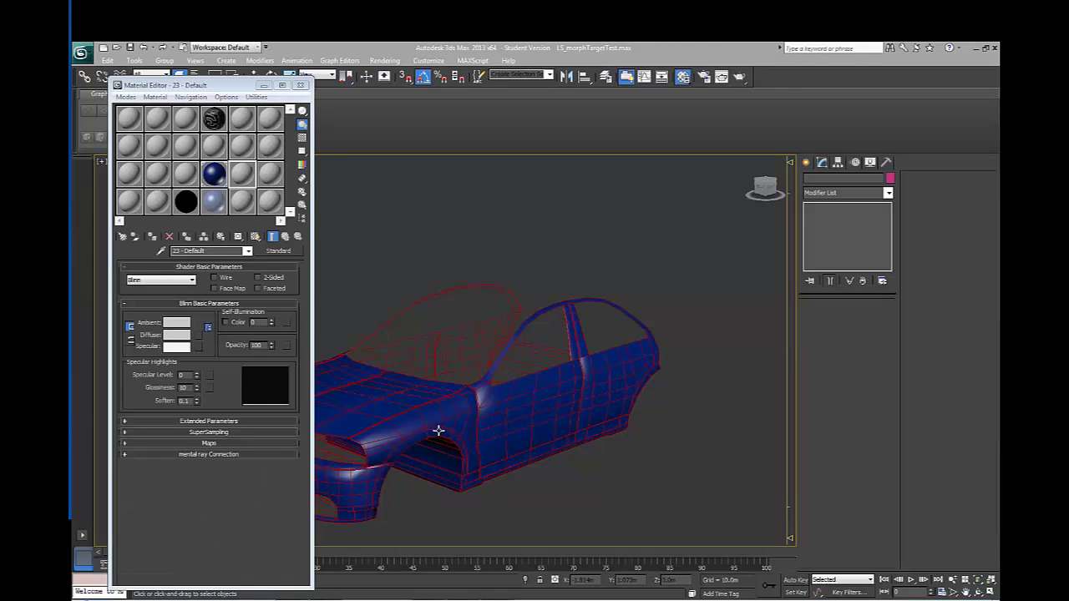
middle_click_drag(449, 418, 553, 396, "alt")
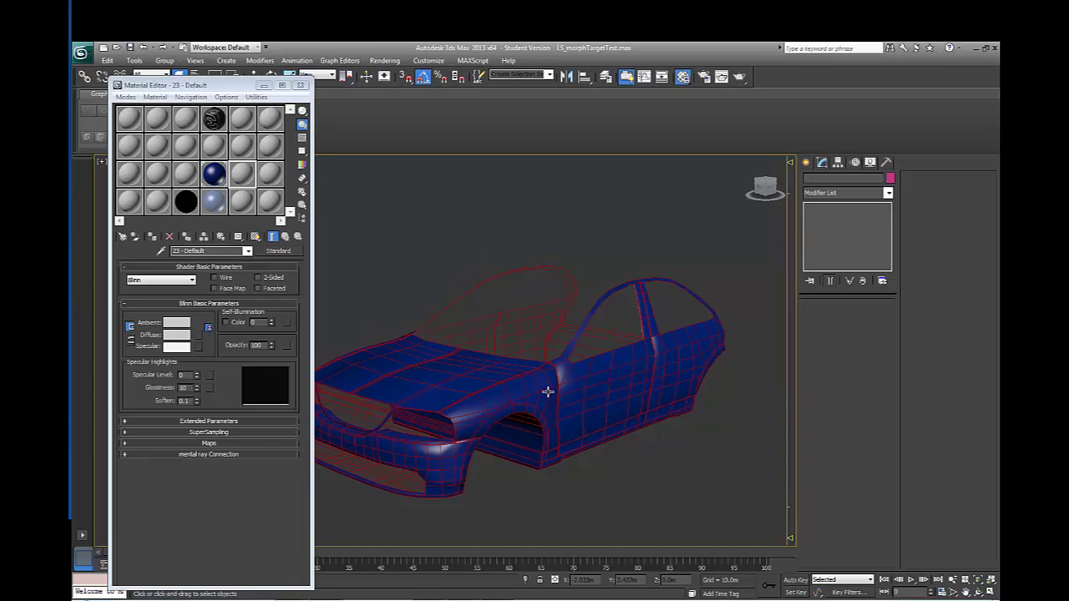
middle_click_drag(553, 389, 537, 412, "alt")
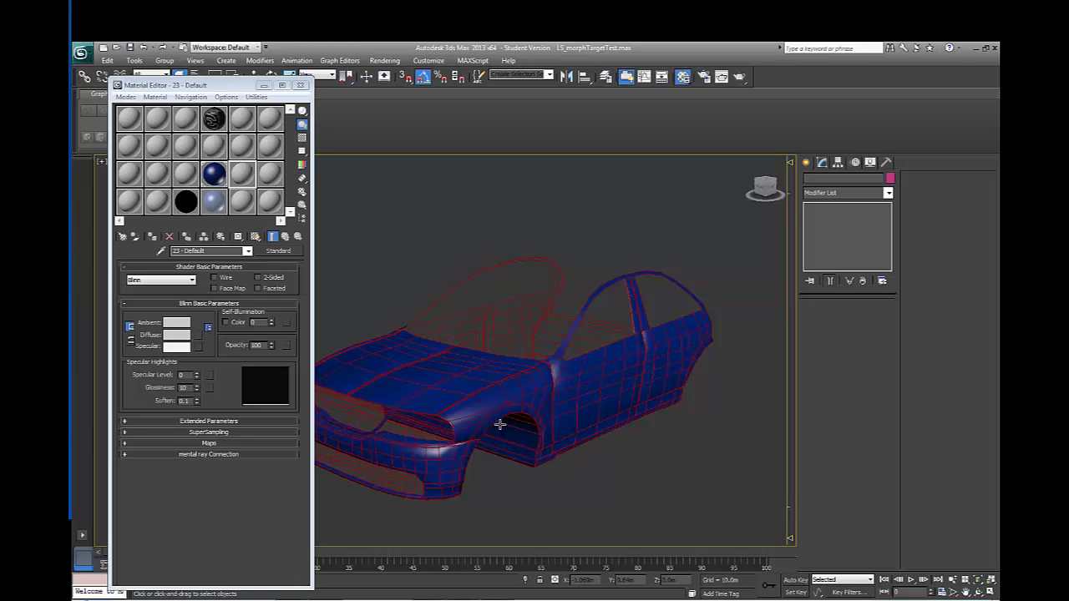
middle_click_drag(538, 422, 539, 396, "alt")
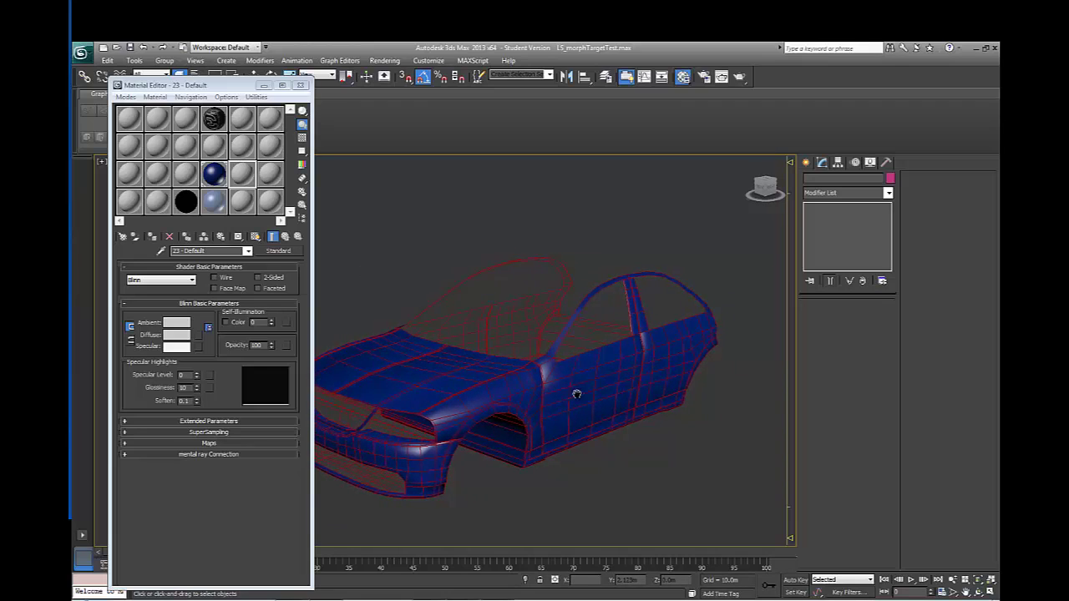
scroll(585, 392, "down", 2)
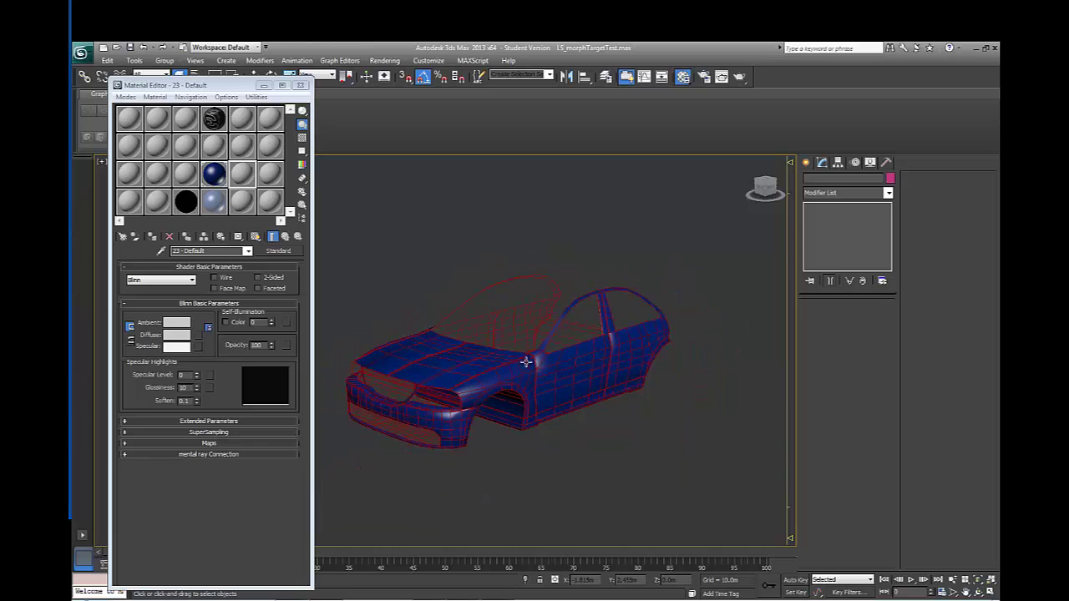
Open the diffuse map of the dark blue car paint material and preview its bitmap image
left_click(212, 183)
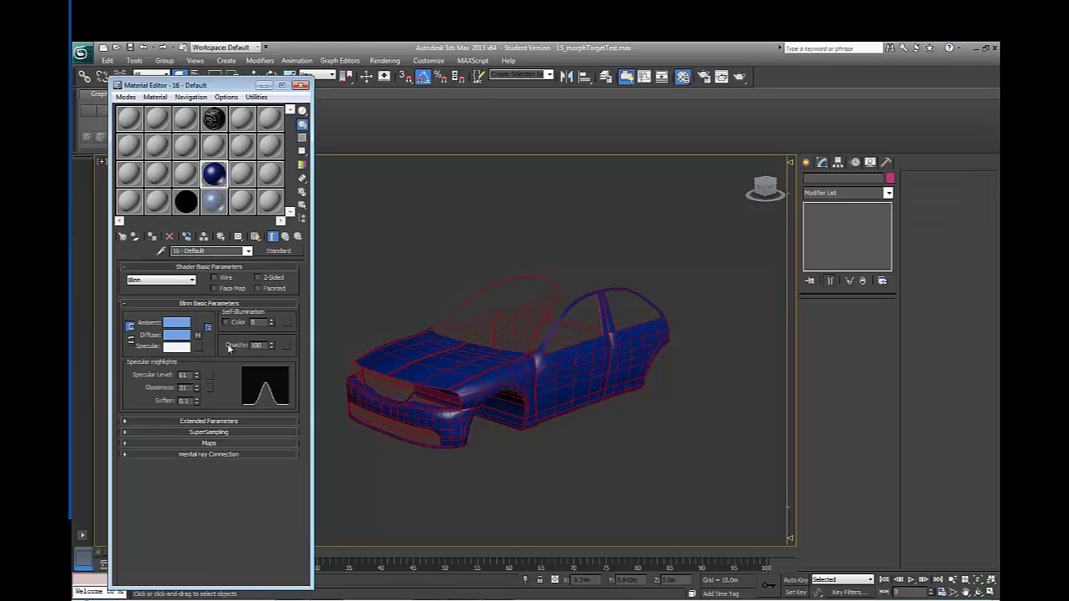
left_click(199, 336)
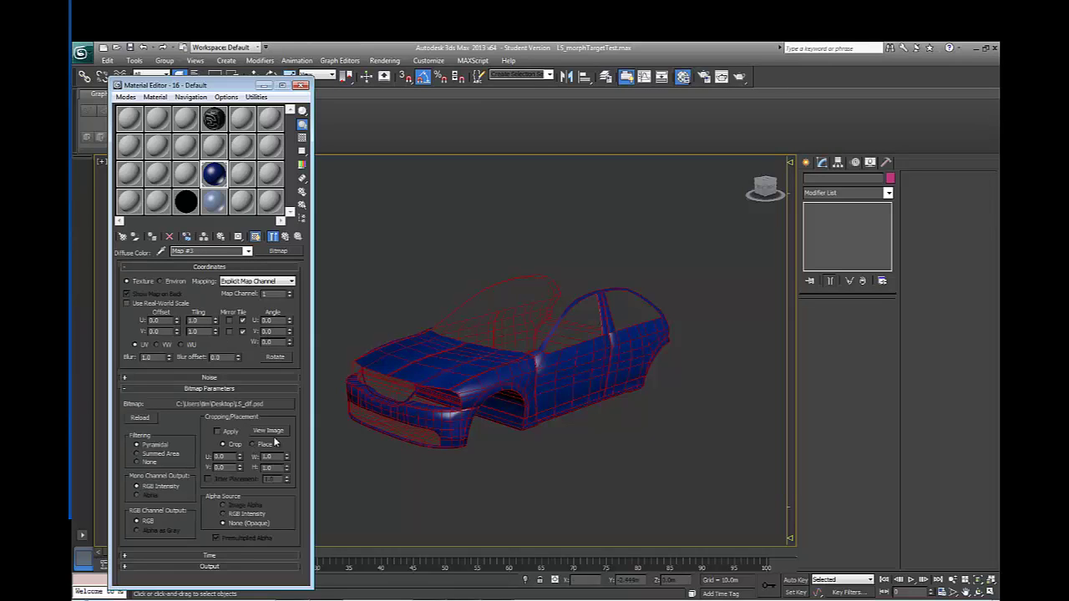
left_click(269, 431)
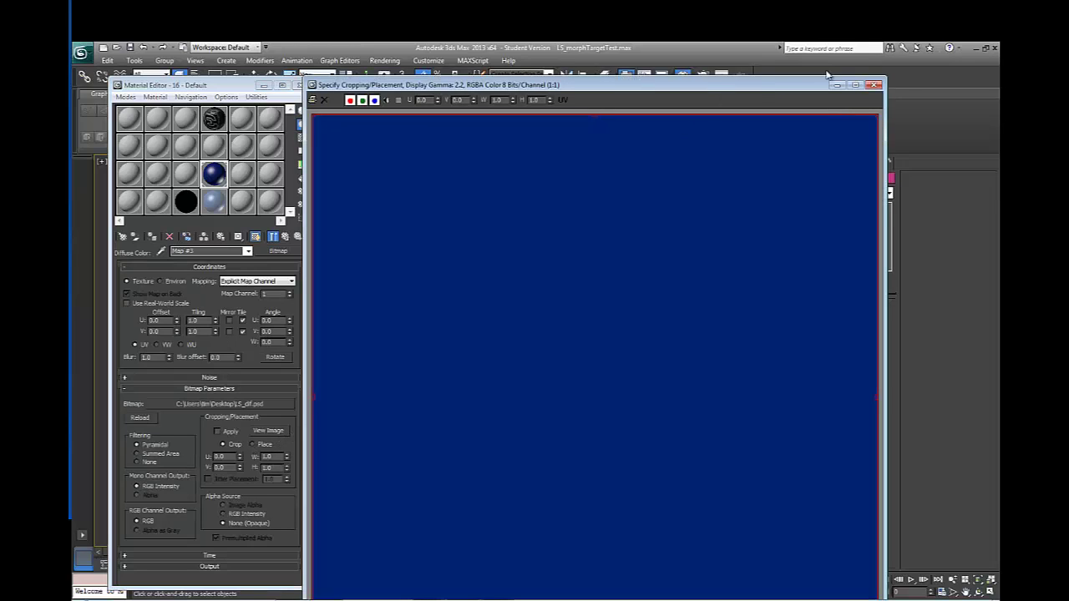
left_click(872, 85)
Select all the car body parts and place a moved copy of them beside the original car
scroll(538, 346, "up", 3)
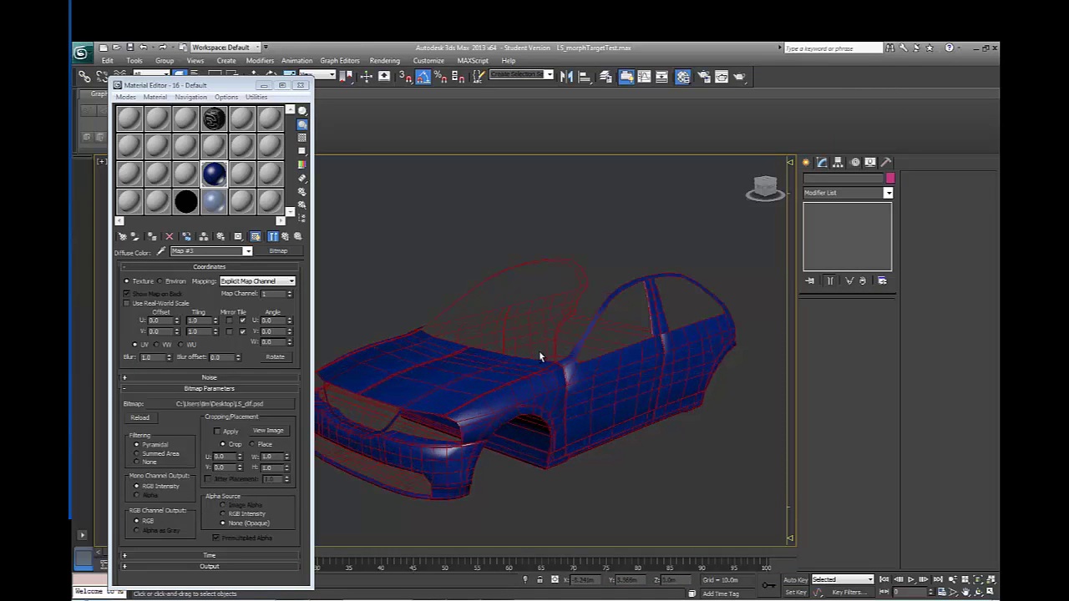
middle_click_drag(539, 355, 570, 353, "alt")
scroll(571, 353, "down", 3)
left_click_drag(659, 232, 324, 505)
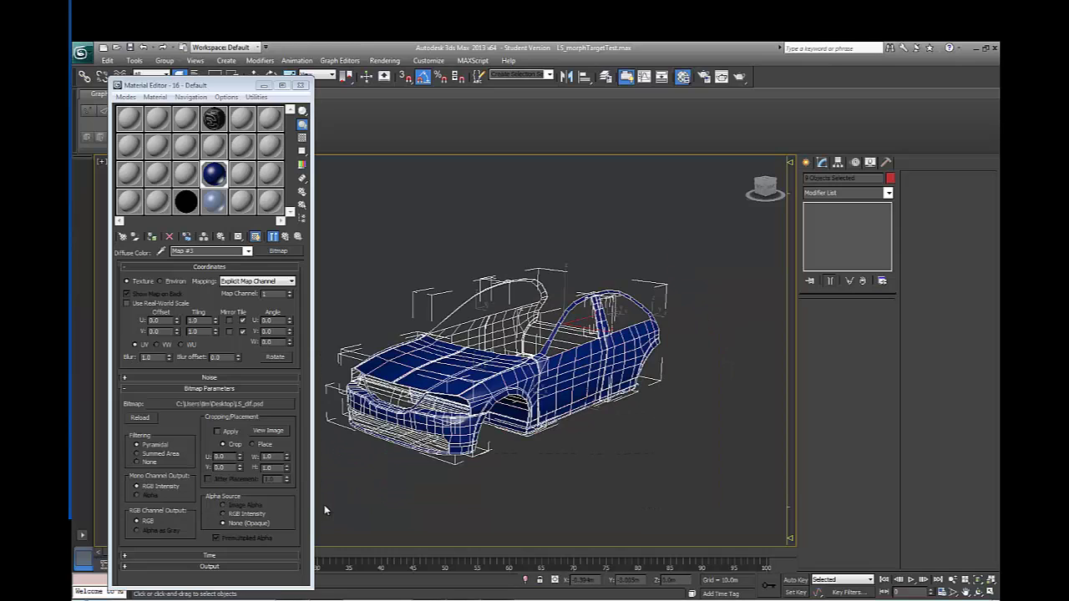
middle_click_drag(494, 428, 461, 421)
right_click(576, 328)
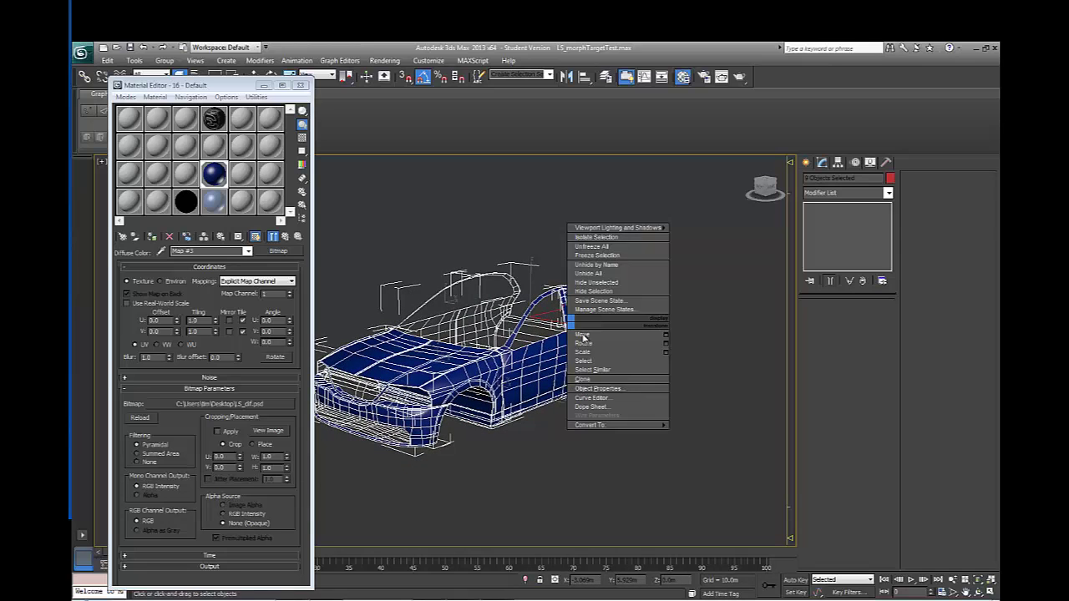
left_click(581, 338)
middle_click_drag(582, 338, 568, 339, "alt")
left_click_drag(521, 356, 733, 440, "shift")
left_click(544, 372)
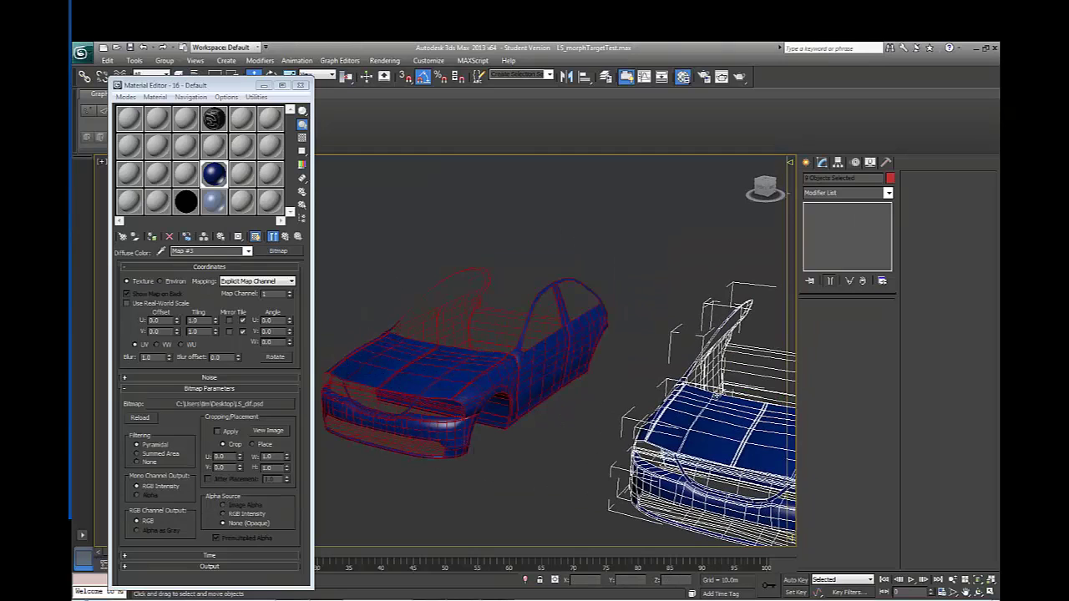
middle_click_drag(544, 373, 595, 373, "alt")
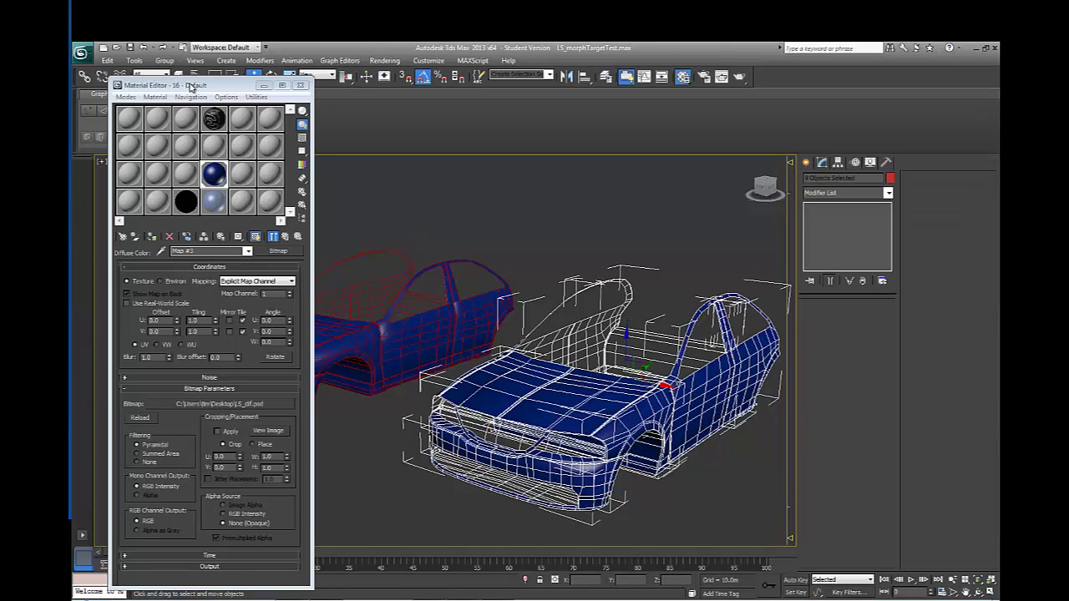
Rename the copied body parts with the suffix _MORPH and check their names in the scene object list
left_click(136, 62)
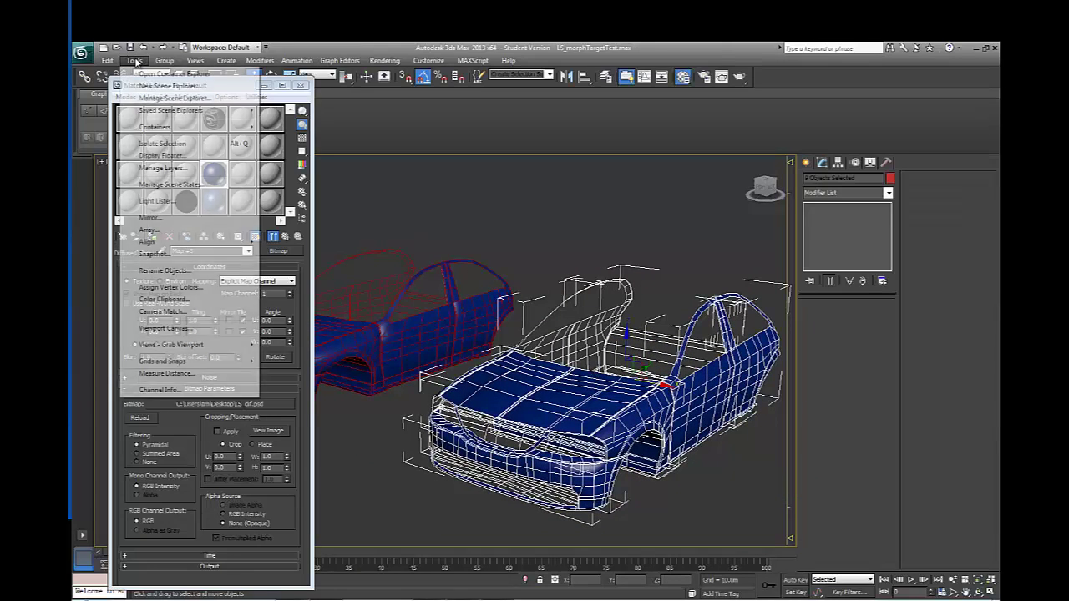
left_click(190, 271)
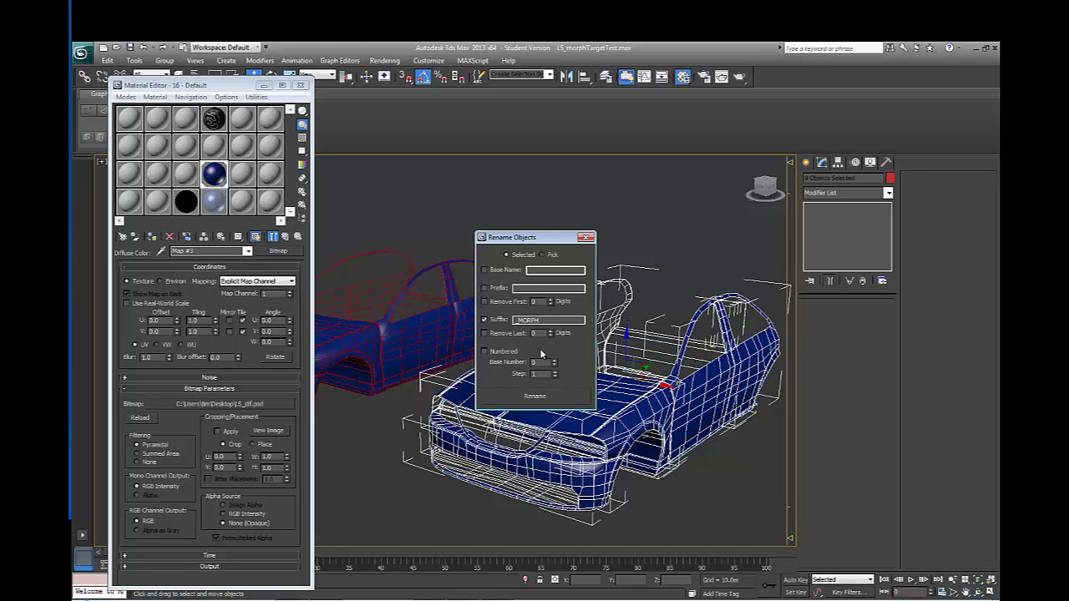
left_click(585, 239)
middle_click_drag(544, 286, 512, 287)
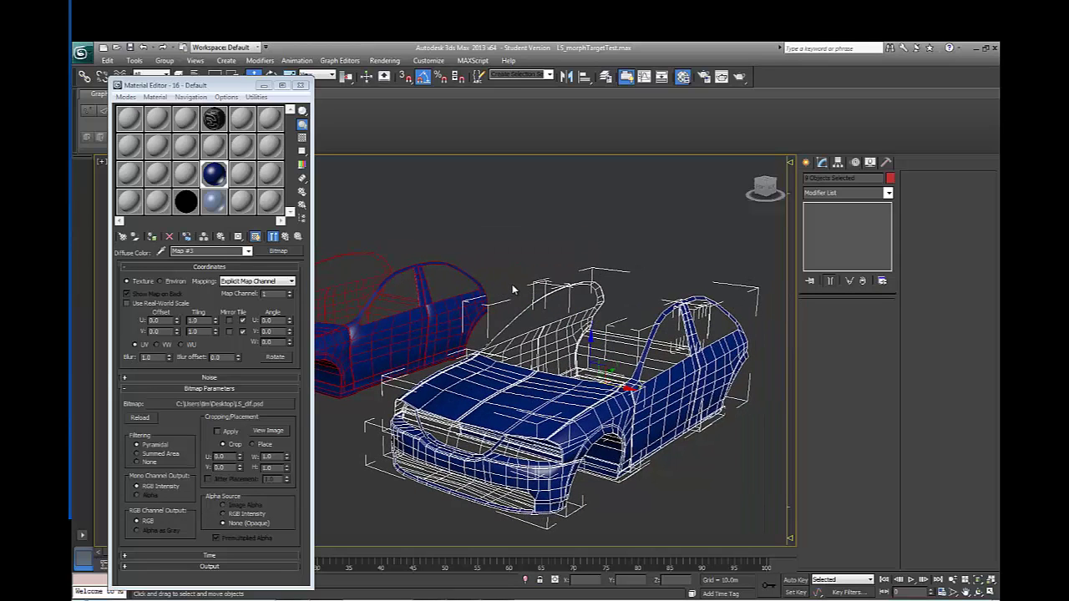
key("h")
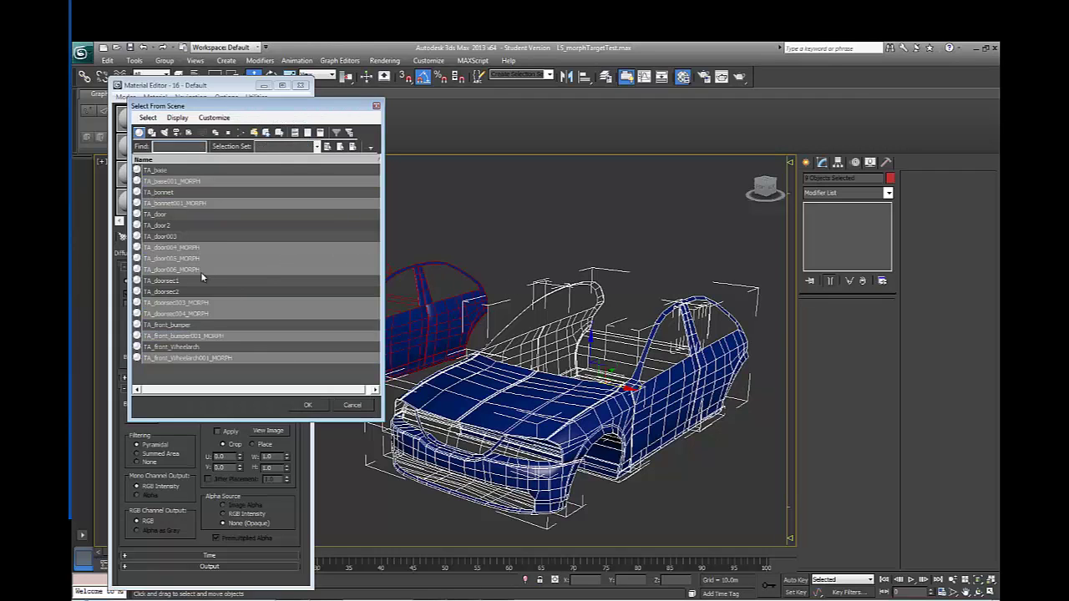
left_click(352, 406)
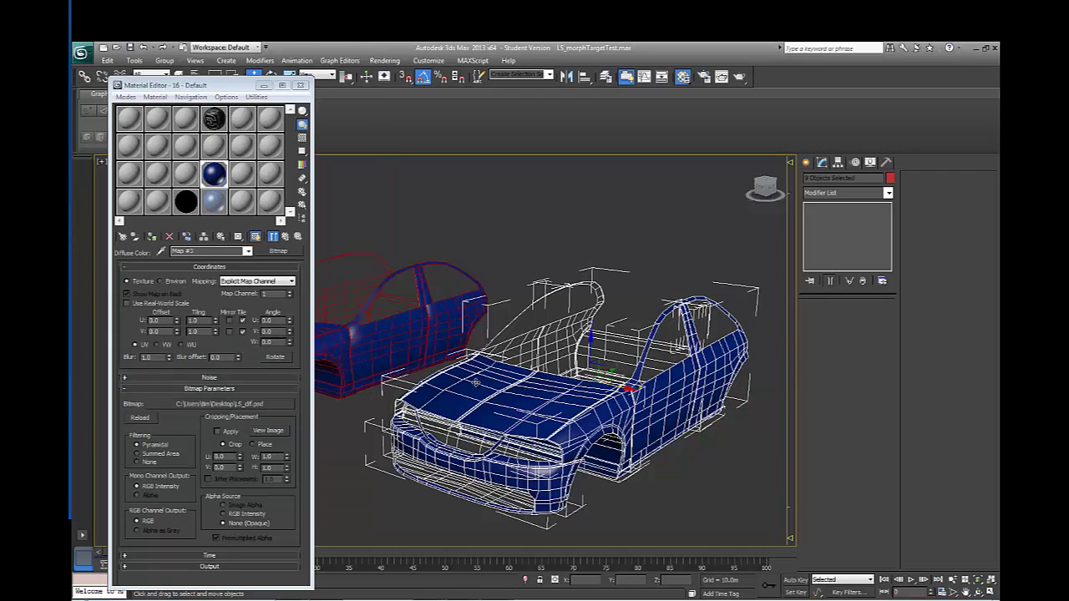
Select all parts of the copied car body and apply one shared Edit Poly modifier to them
scroll(528, 388, "up", 2)
middle_click_drag(475, 383, 540, 389)
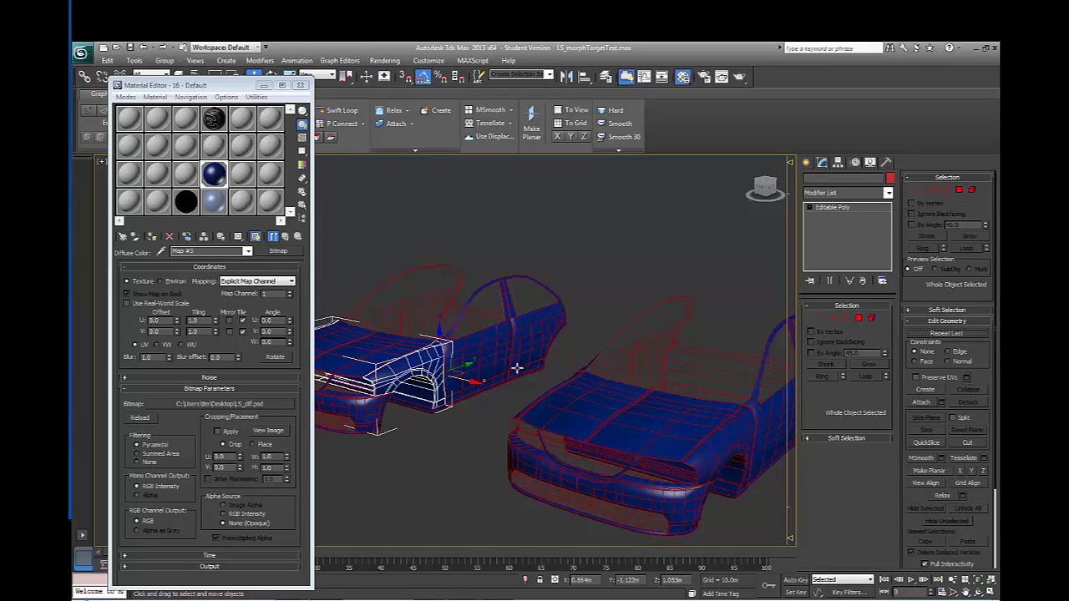
middle_click_drag(591, 375, 567, 381)
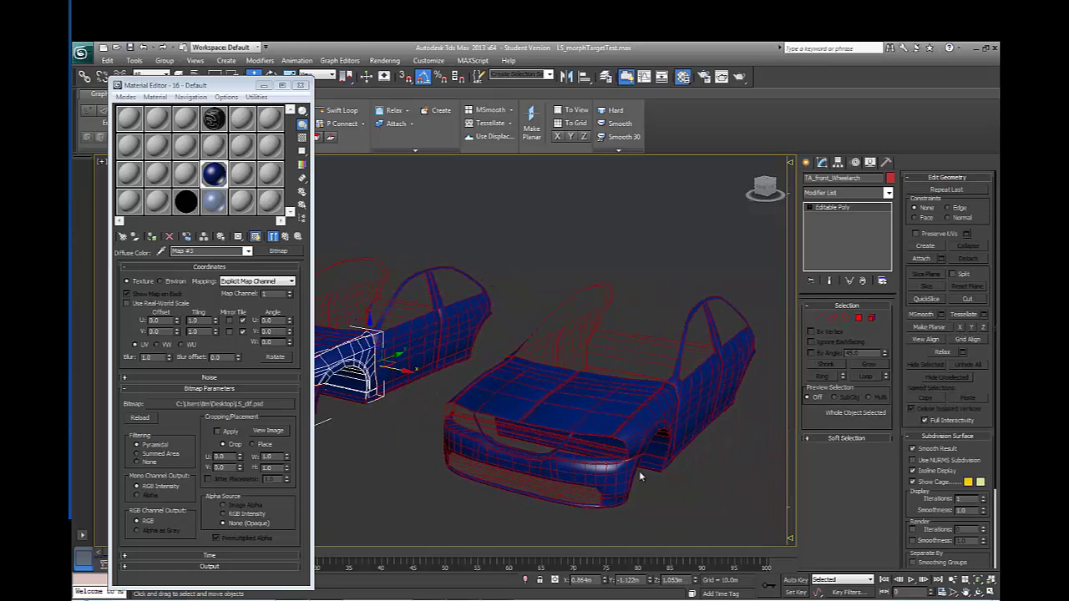
middle_click_drag(639, 475, 728, 503, "alt")
left_click_drag(507, 276, 493, 256)
middle_click_drag(493, 256, 699, 297, "alt")
left_click(888, 193)
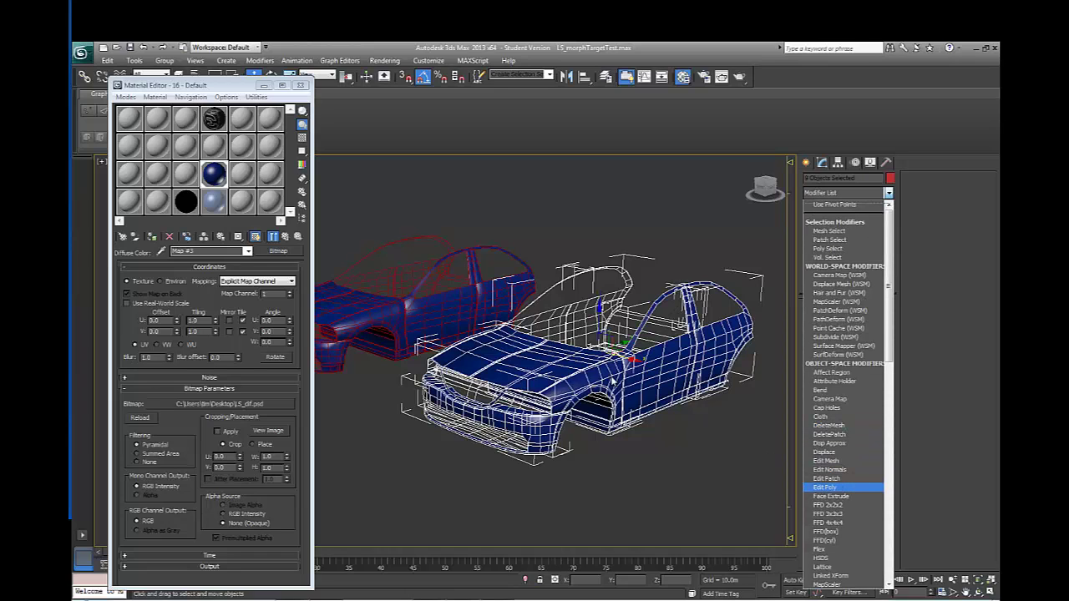
key("Return")
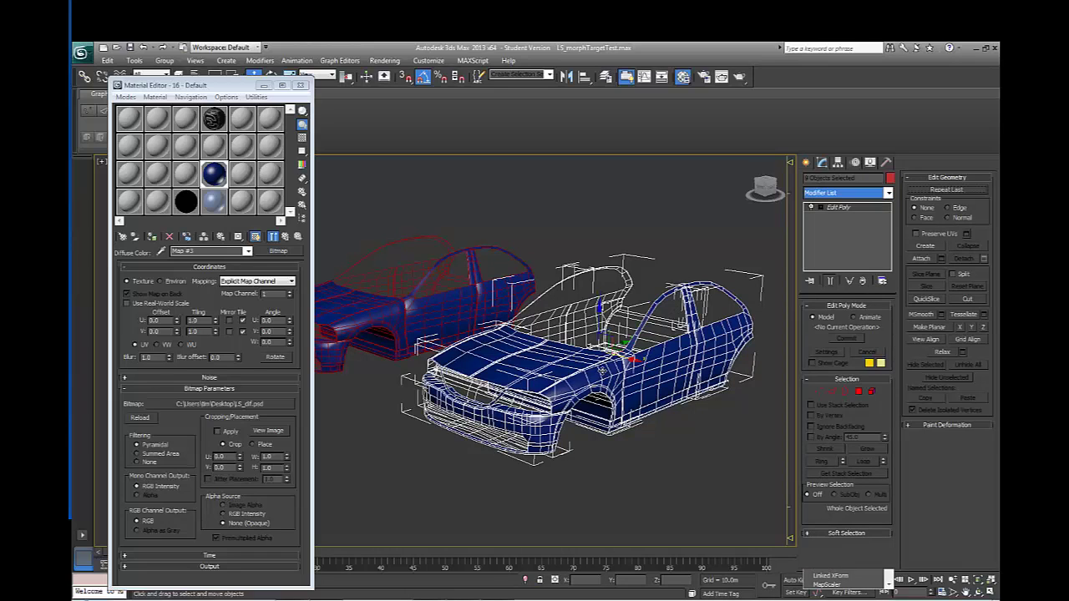
Switch the Edit Poly modifier on the copied car to vertex-level editing
left_click(815, 394)
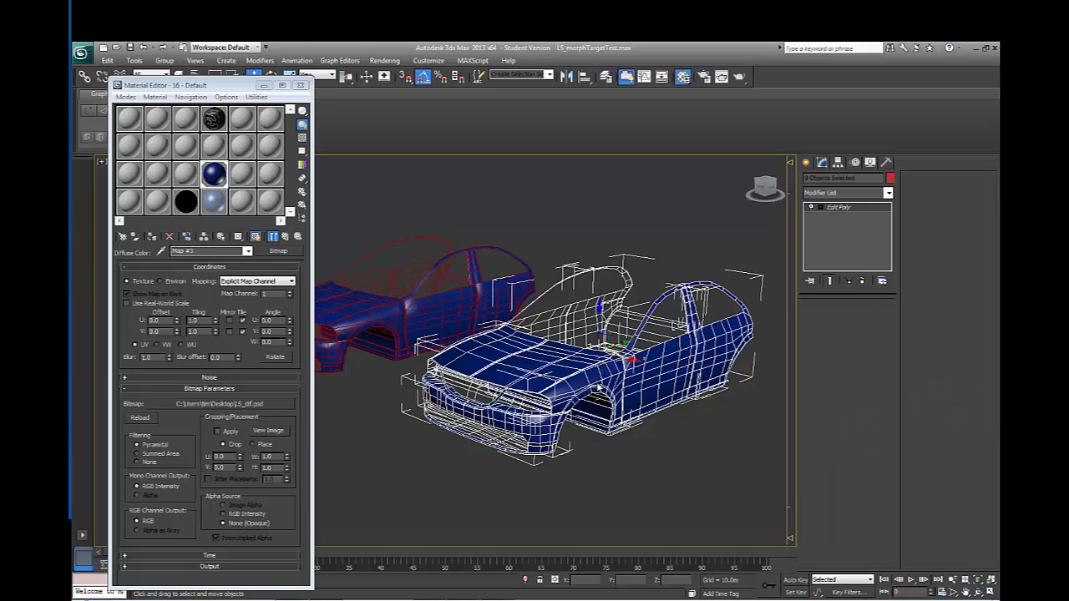
scroll(598, 388, "up", 6)
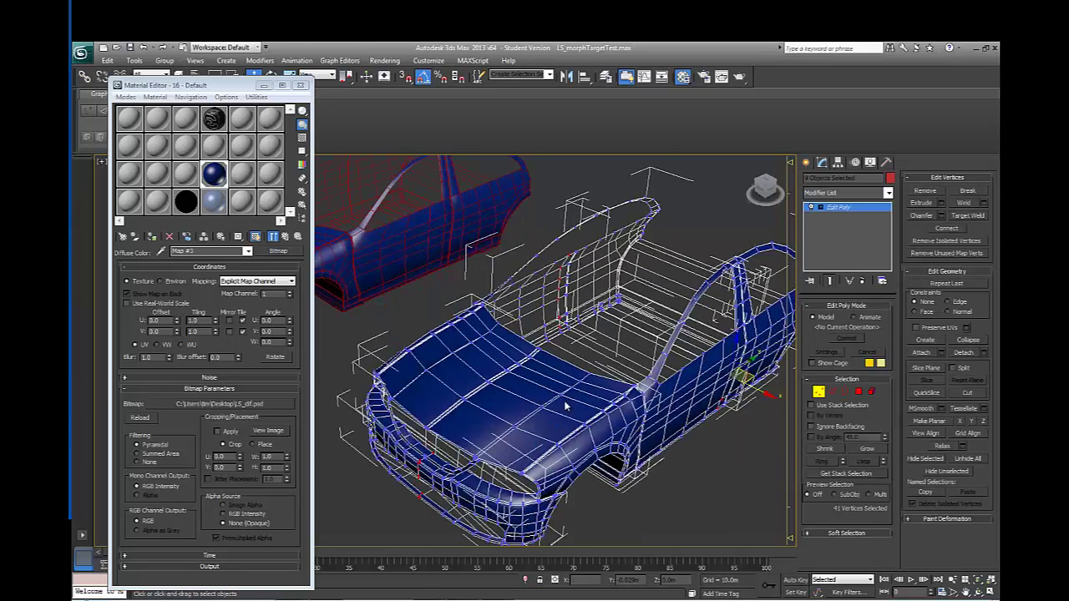
middle_click_drag(558, 424, 548, 428, "alt")
Try moving the vertices where the front bumper meets the wheel arch along the X axis
left_click_drag(537, 467, 516, 450)
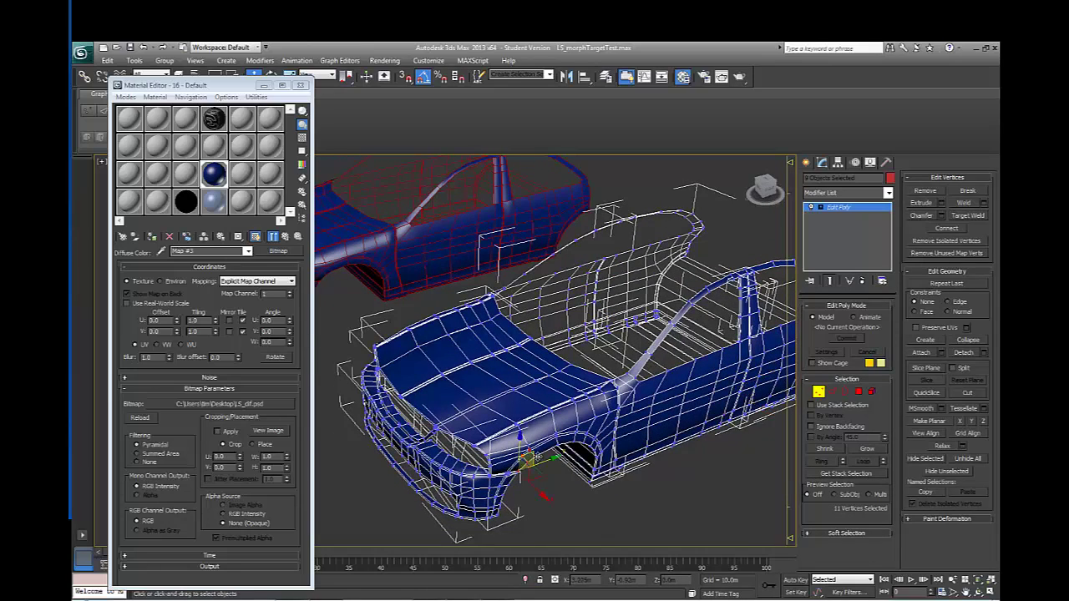
left_click_drag(540, 494, 537, 490)
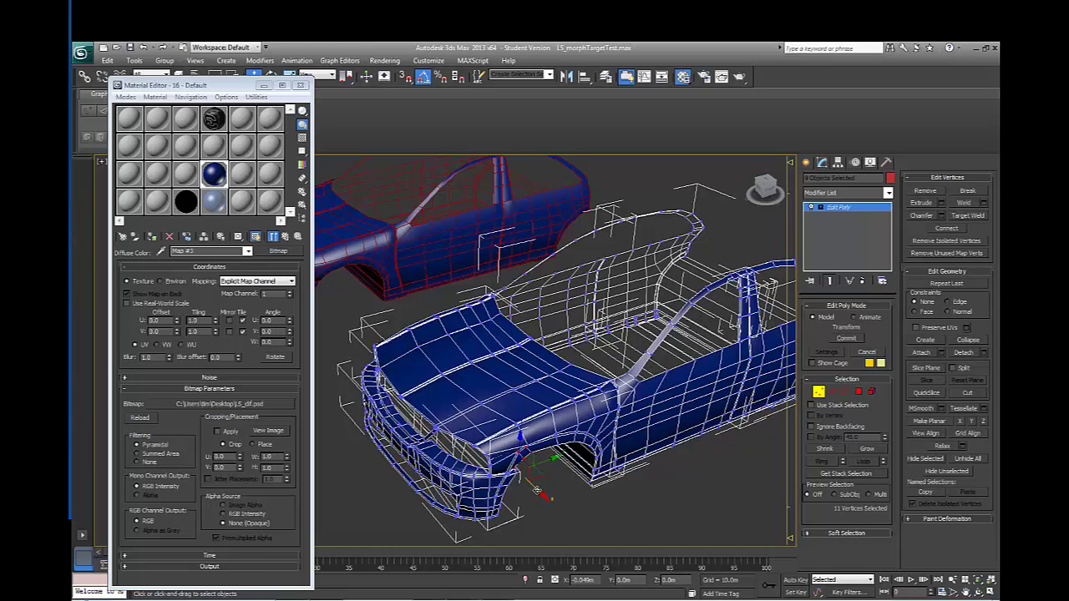
key("ctrl+z")
left_click(564, 476)
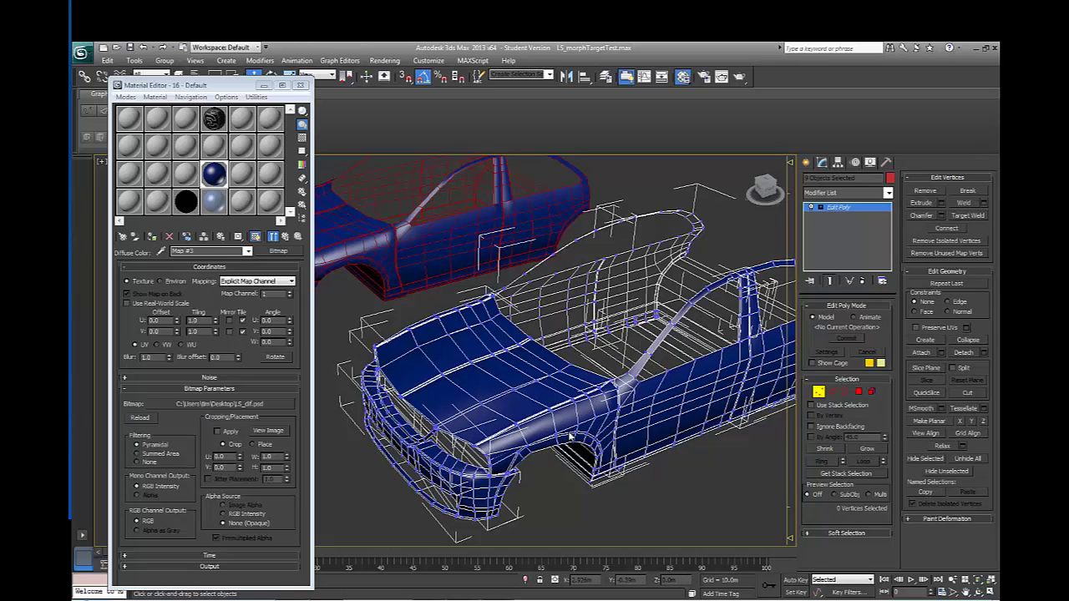
Shift the vertices at the top of the front wheel arch and at its bumper seam along the X axis
middle_click_drag(564, 476, 512, 450, "alt")
left_click_drag(515, 403, 524, 409)
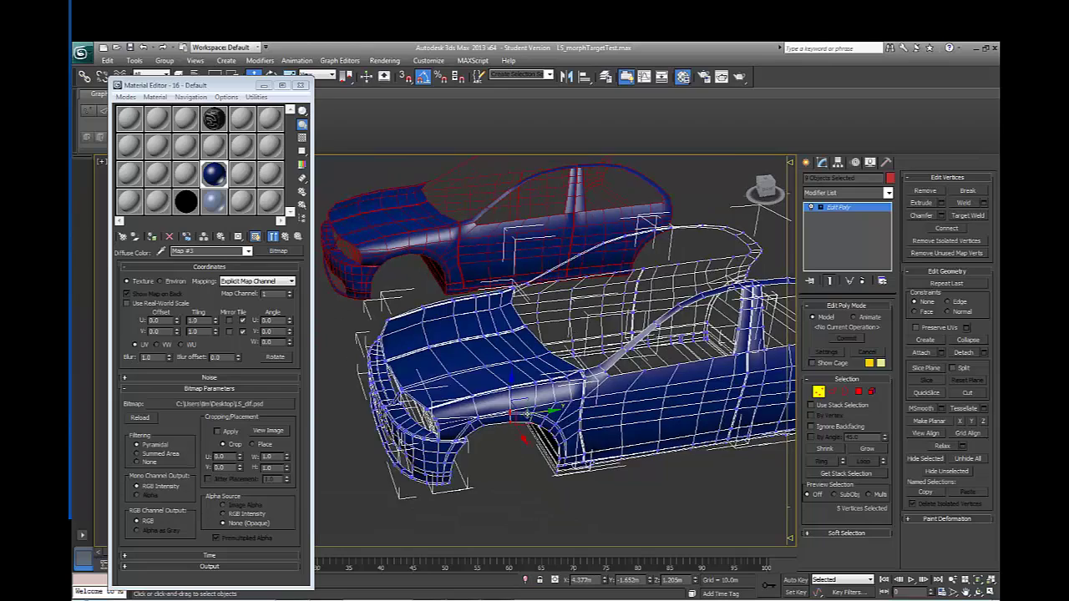
scroll(565, 432, "up", 3)
mouse_move(550, 409)
middle_mouse_down("alt")
mouse_move(565, 431)
mouse_move(542, 410)
middle_mouse_up("alt")
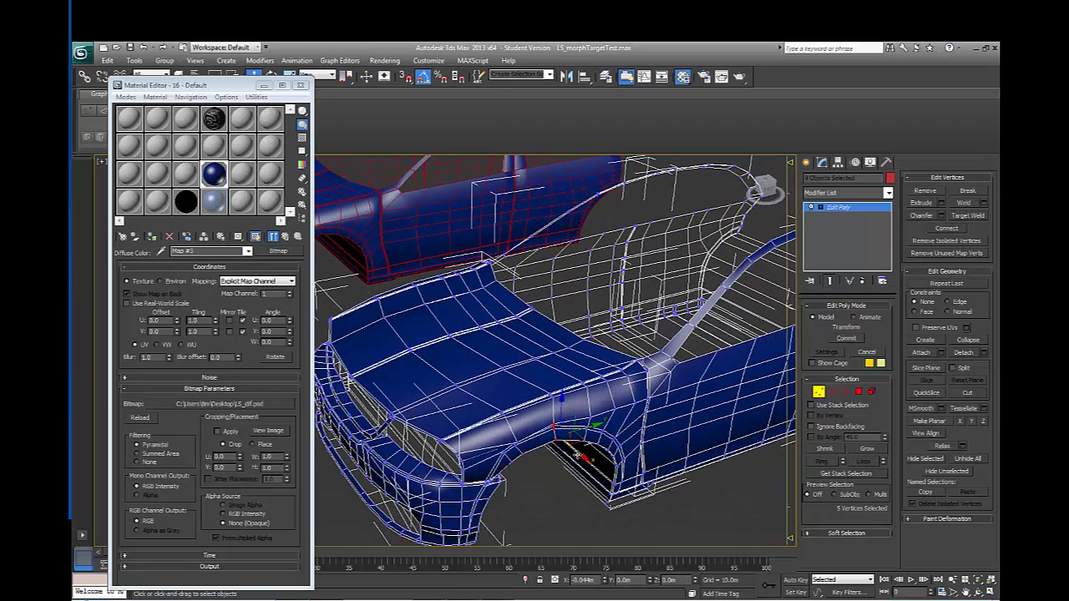
left_click_drag(551, 406, 553, 378)
mouse_move(495, 409)
left_mouse_down()
mouse_move(509, 424)
mouse_move(502, 399)
left_mouse_up()
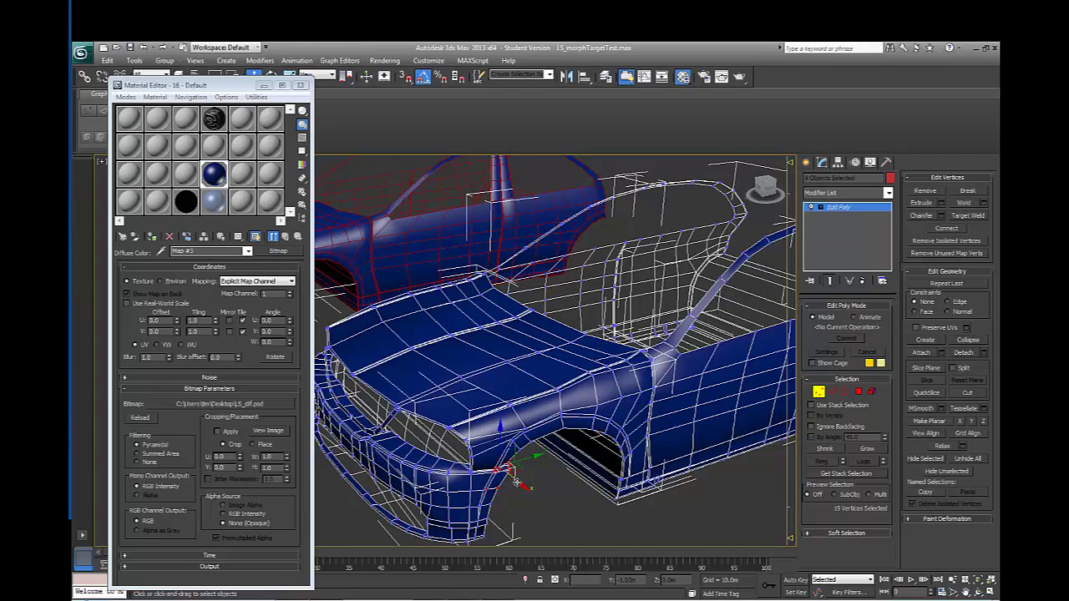
left_click_drag(515, 477, 514, 478)
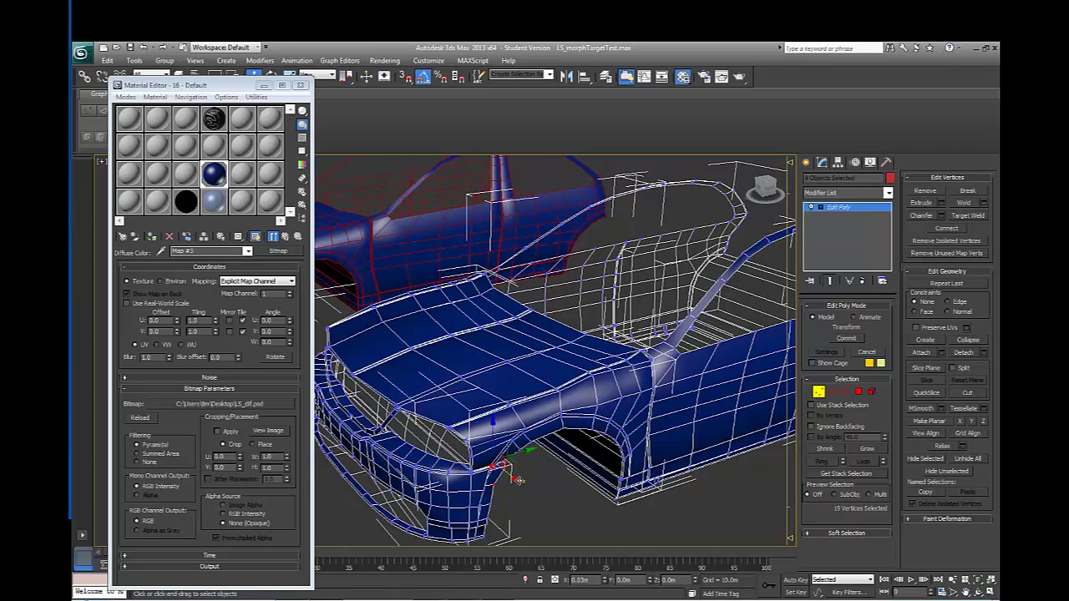
Enable soft selection for the vertices and raise its falloff to 21.8 m
left_click(816, 534)
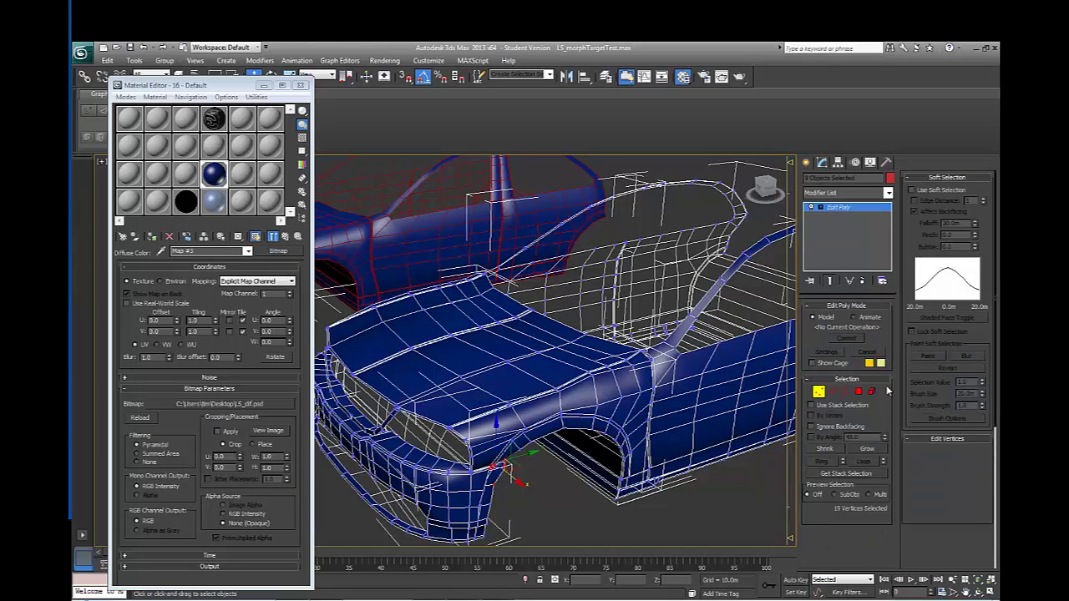
left_click(911, 190)
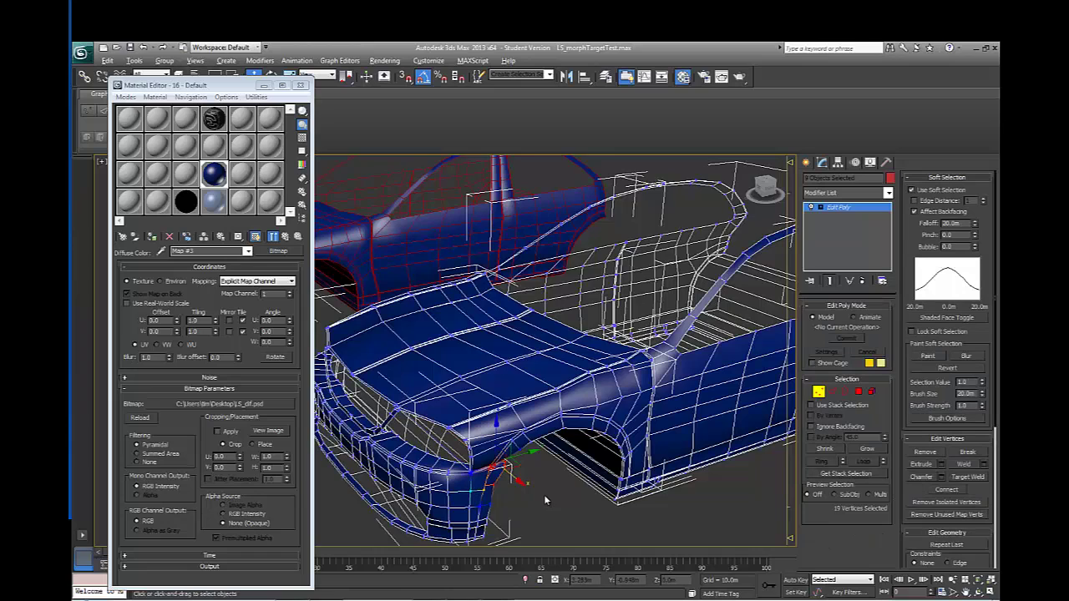
middle_click_drag(544, 494, 537, 495, "alt")
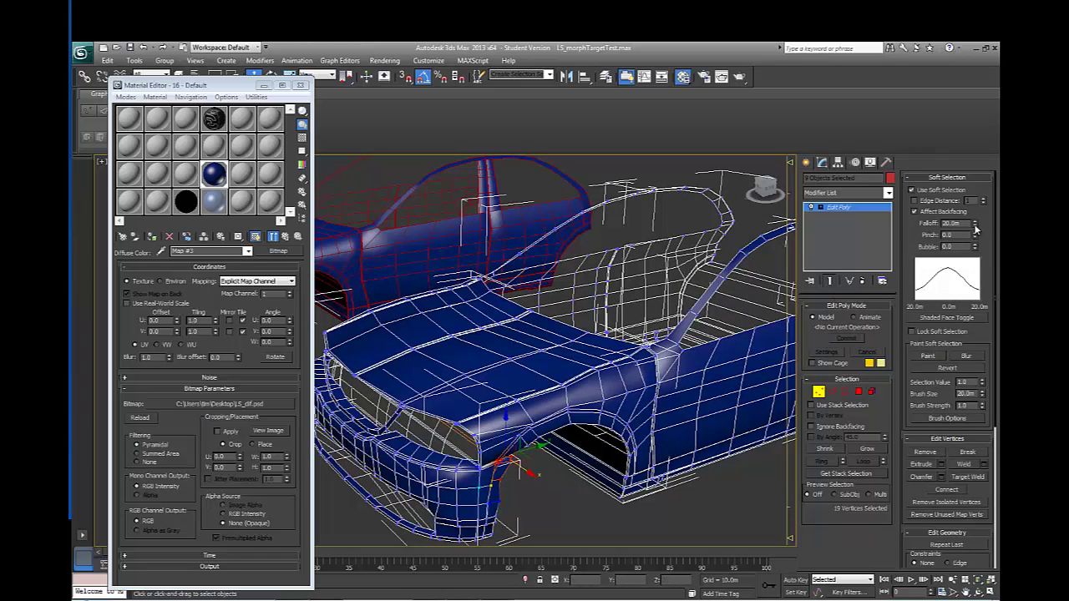
left_click_drag(974, 229, 974, 222)
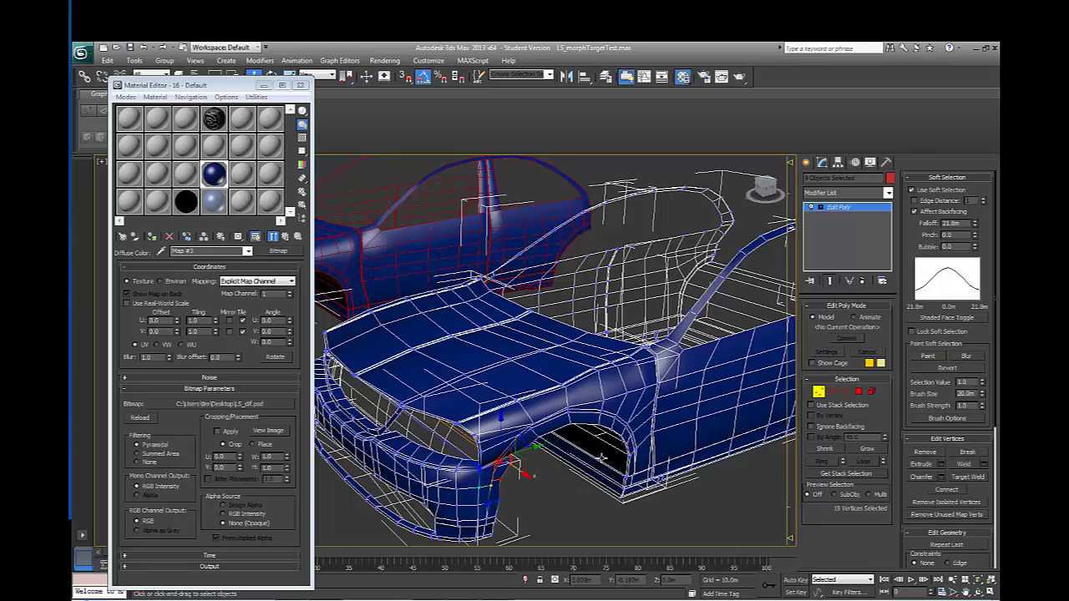
Select the vertices at the top of the front wheel arch and move them about -0.05 m along X
left_click(632, 341)
middle_click_drag(619, 413, 515, 429, "alt")
mouse_move(519, 429)
left_mouse_down()
mouse_move(563, 403)
mouse_move(550, 423)
mouse_move(491, 399)
mouse_move(517, 416)
left_mouse_up()
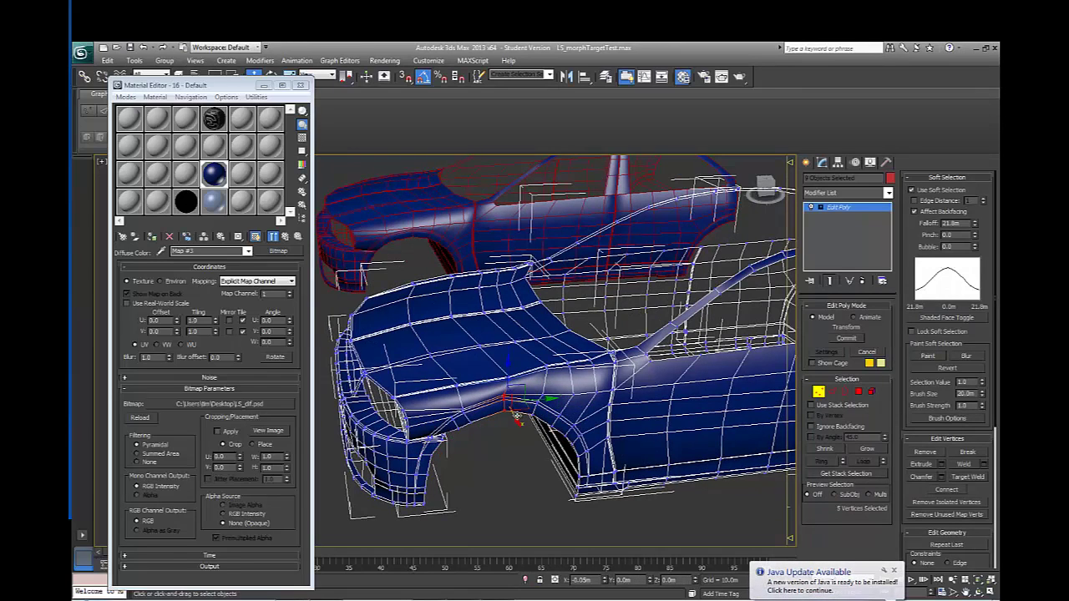
Move the vertices along the front wheel arch's rear edge along X, shifting the lower ones about -0.033 m
left_click(518, 417, "ctrl")
middle_click_drag(518, 417, 489, 425, "alt")
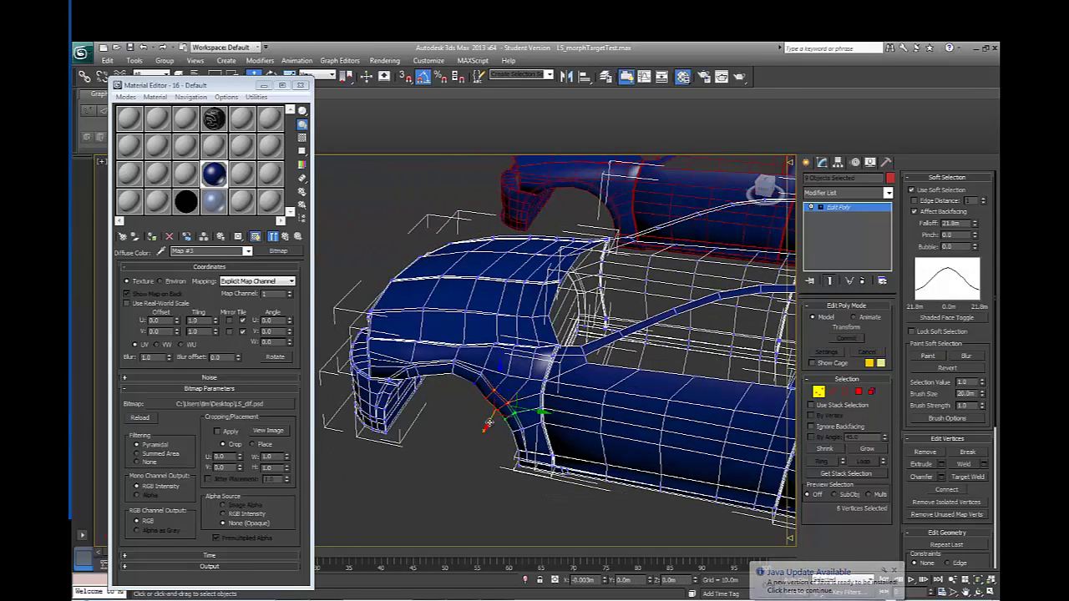
left_click_drag(490, 423, 506, 445)
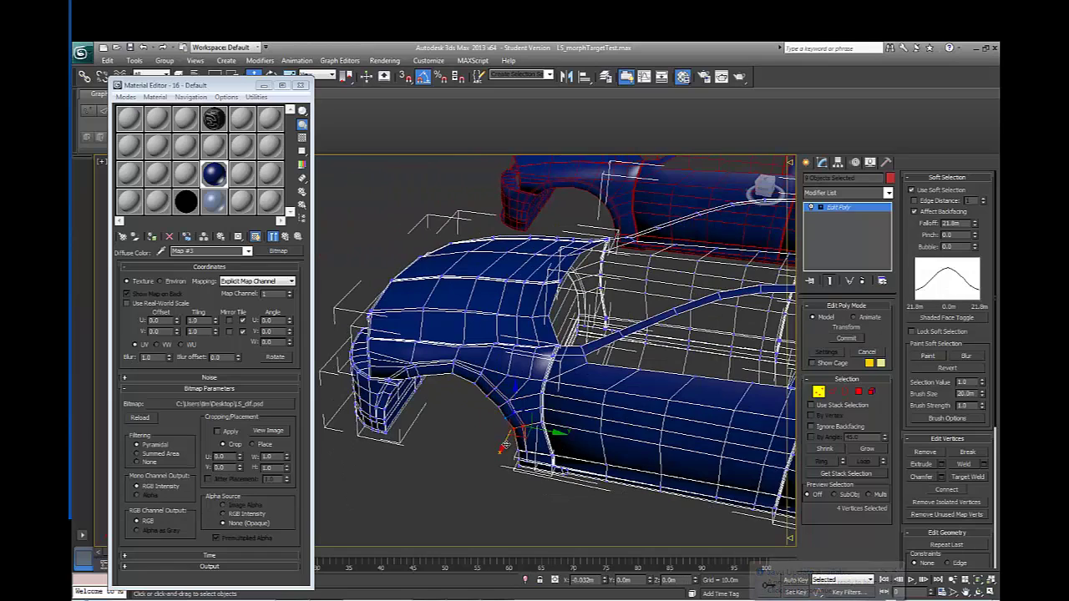
middle_click_drag(505, 445, 479, 420, "alt")
Reposition the fender vertices between the front wheel arch and the door seam
left_click_drag(475, 424, 522, 372)
left_click_drag(489, 407, 499, 361)
left_click(530, 379)
middle_click_drag(529, 378, 584, 419, "alt")
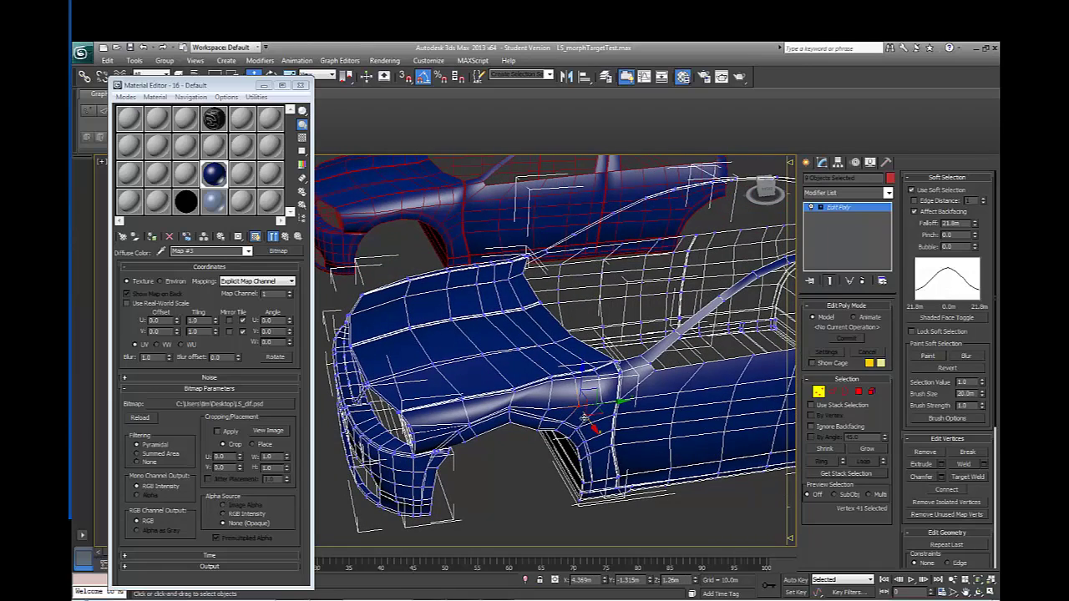
left_click_drag(584, 418, 579, 408)
Move the vertices at the lower end of the fender-door seam about -0.053 m along X and shift a lower door vertex inward
left_click_drag(568, 503, 633, 468)
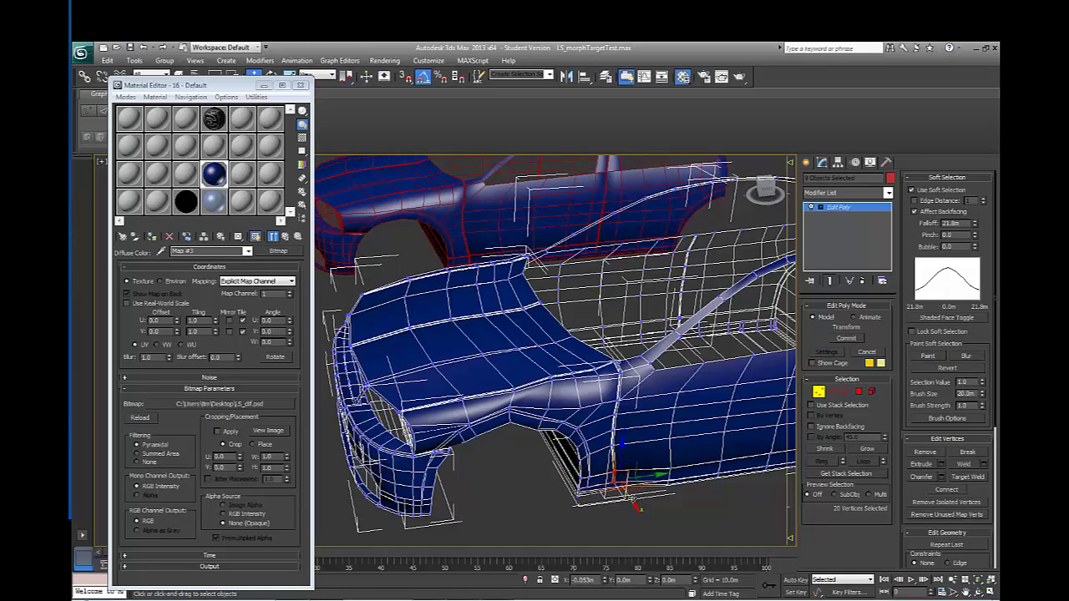
left_click(696, 464)
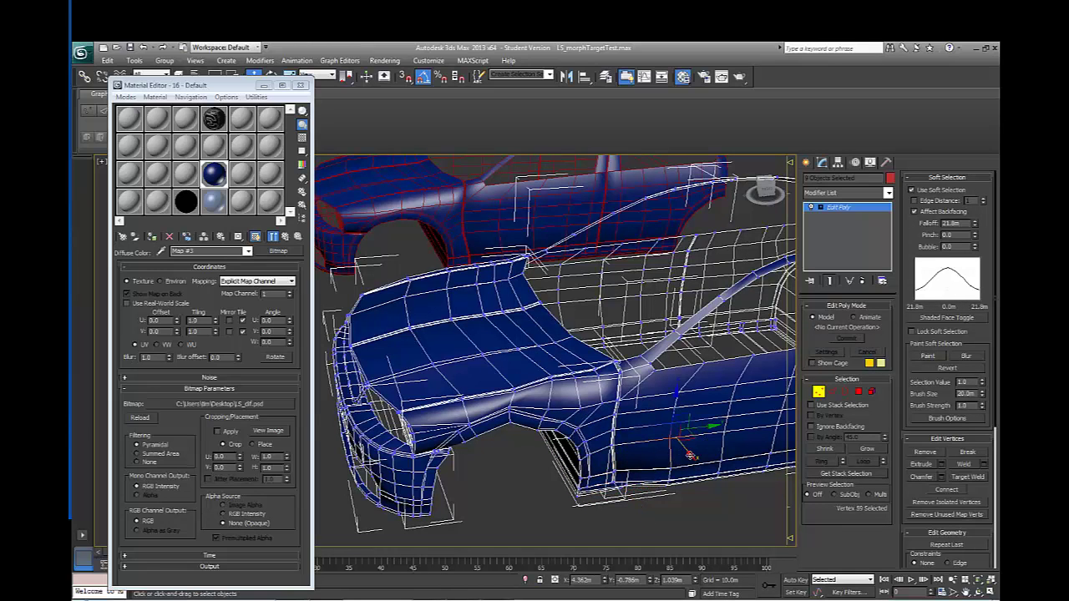
left_click_drag(691, 456, 665, 448)
middle_click_drag(666, 449, 692, 429, "alt")
Move vertices along the fender-door seam and on the front door panel along X, shifting three door vertices about -0.026 m
left_click_drag(666, 397, 674, 412)
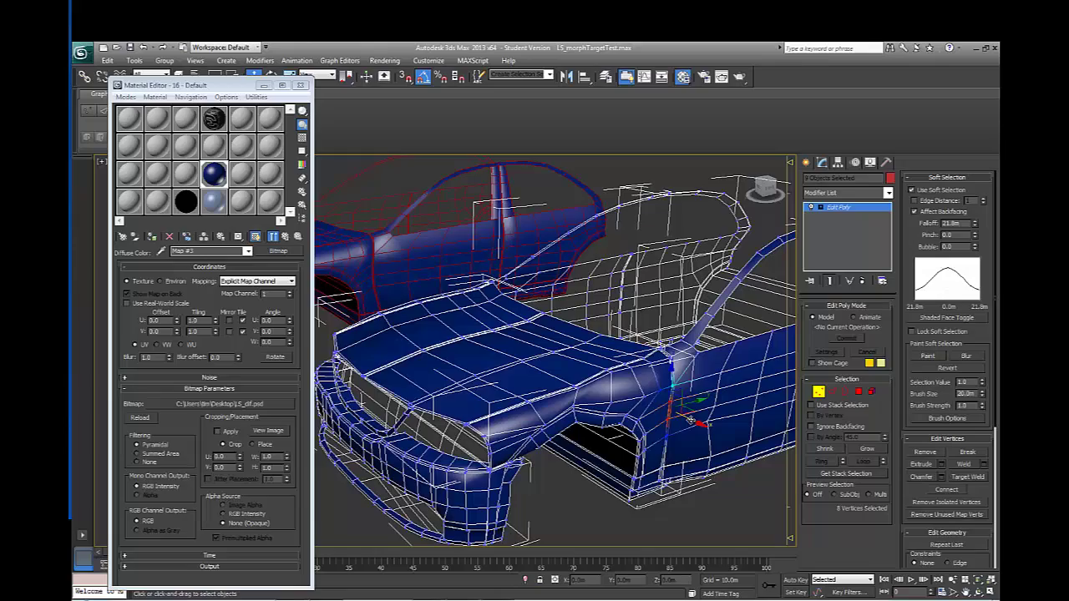
middle_click_drag(690, 421, 640, 431, "alt")
left_click(622, 421)
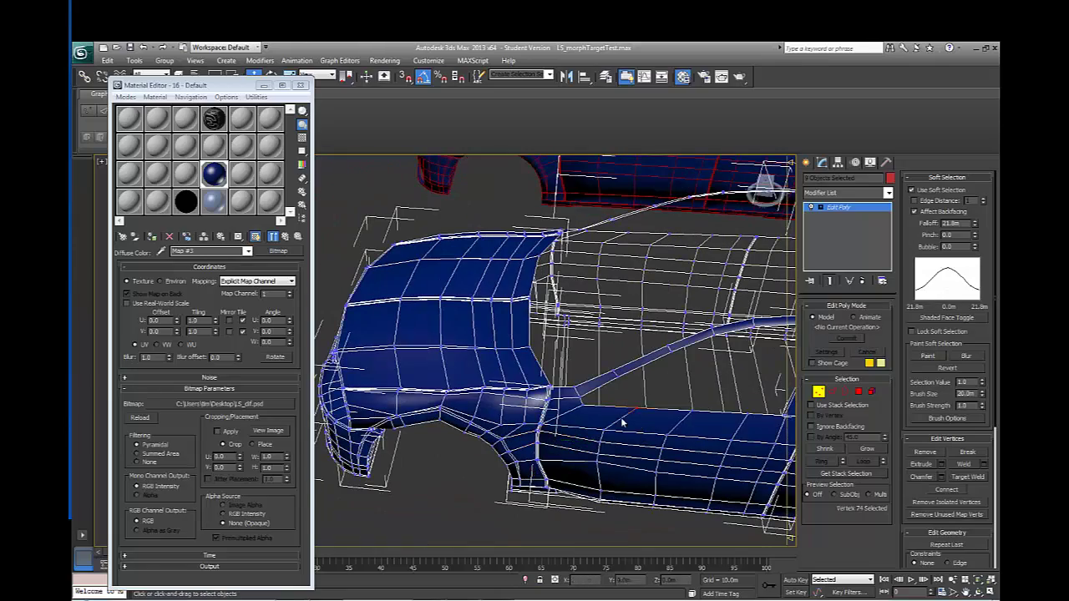
left_click_drag(645, 417, 592, 457)
middle_click_drag(609, 444, 701, 425, "alt")
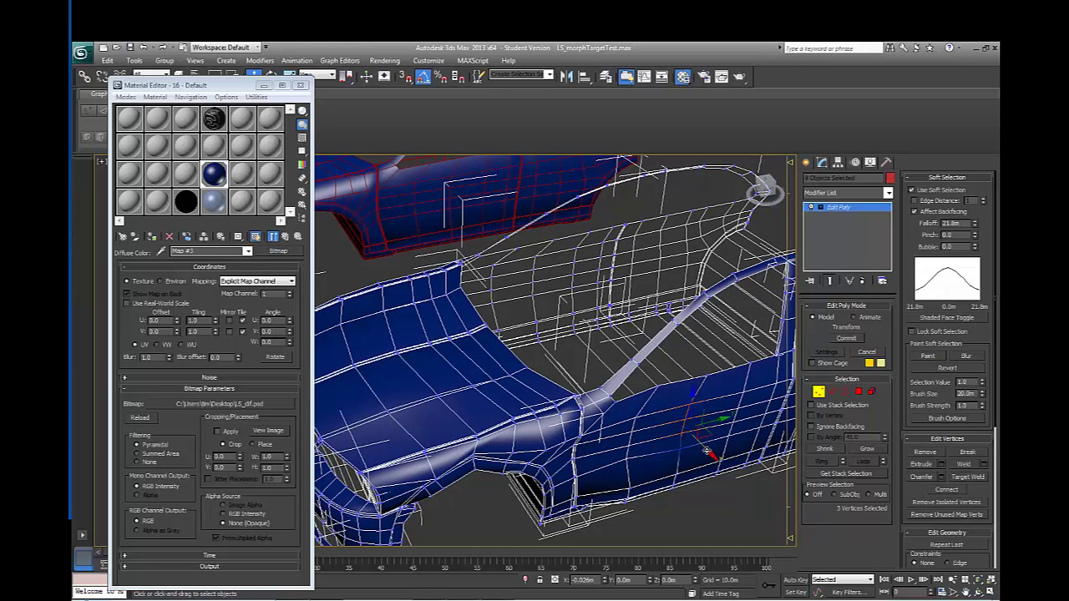
middle_click_drag(706, 448, 543, 522, "alt")
left_click(692, 460)
left_click(699, 471)
Select the vertices at the front bumper's lower corner and move them in the XY plane
left_click_drag(501, 492, 499, 490)
middle_click_drag(499, 489, 629, 481, "alt")
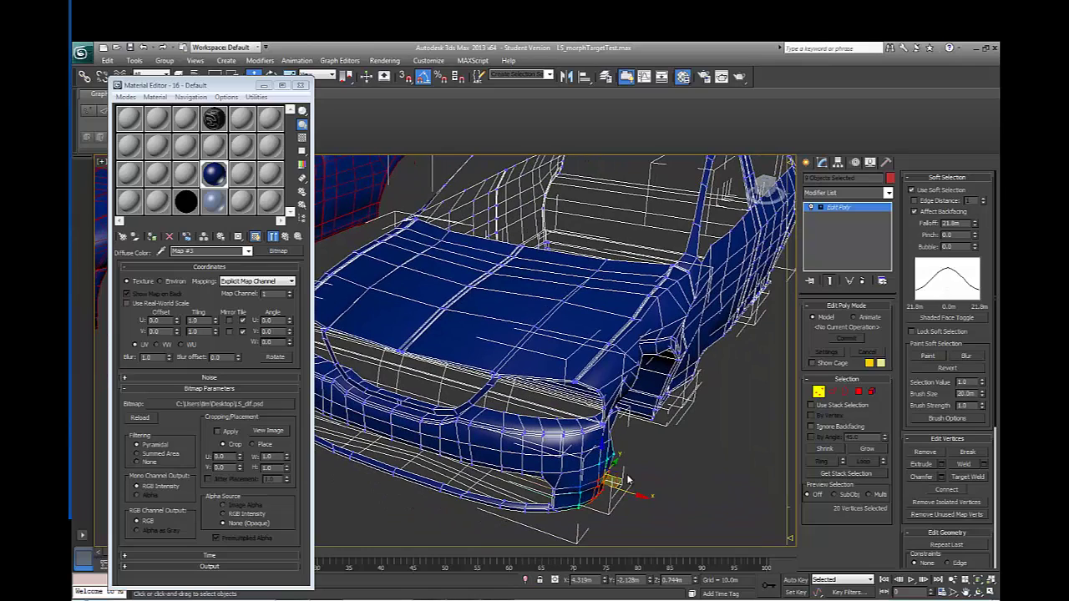
left_click_drag(623, 479, 615, 472)
left_click_drag(574, 517, 543, 488)
middle_click_drag(597, 498, 465, 488, "alt")
Reshape the front bumper by moving vertices on its lower edge and four vertices on its upper edge below the headlight
left_click_drag(480, 459, 501, 477)
middle_click_drag(501, 477, 546, 473)
left_click_drag(450, 464, 510, 439)
left_click_drag(536, 396, 523, 413)
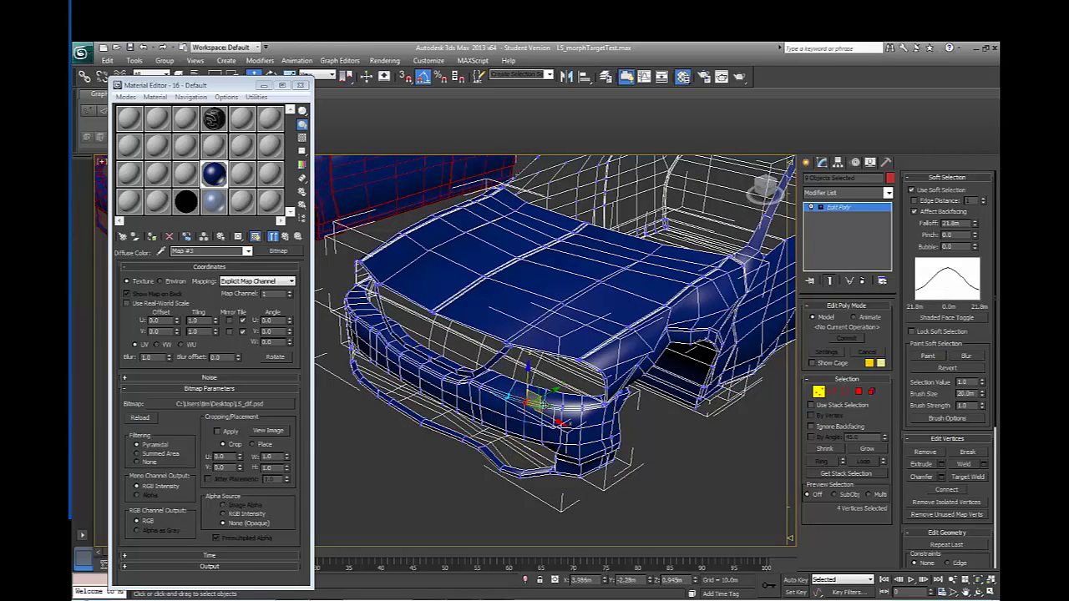
middle_click_drag(546, 403, 578, 384, "alt")
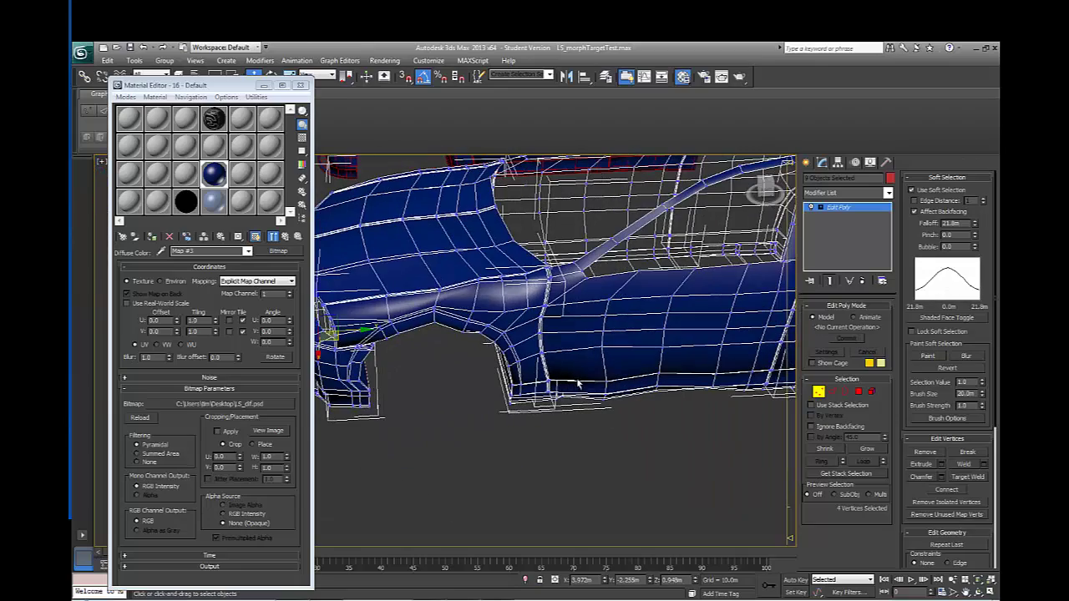
Raise the vertices on the front door's lower edge and shift a vertex on the panel above them along X
left_click_drag(718, 406, 704, 366)
left_click(716, 389)
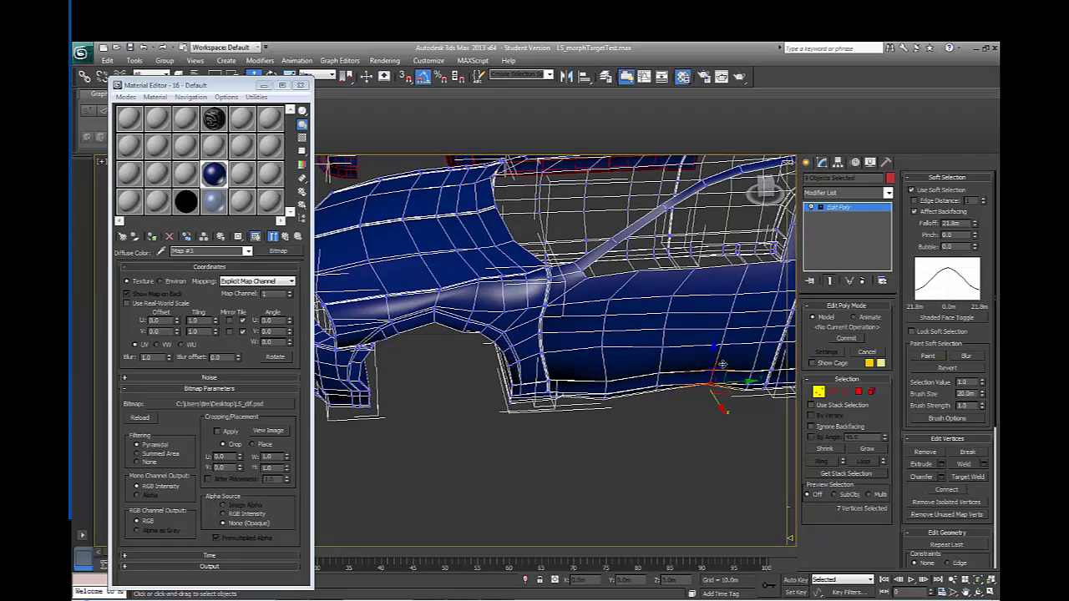
middle_click_drag(716, 390, 585, 366, "alt")
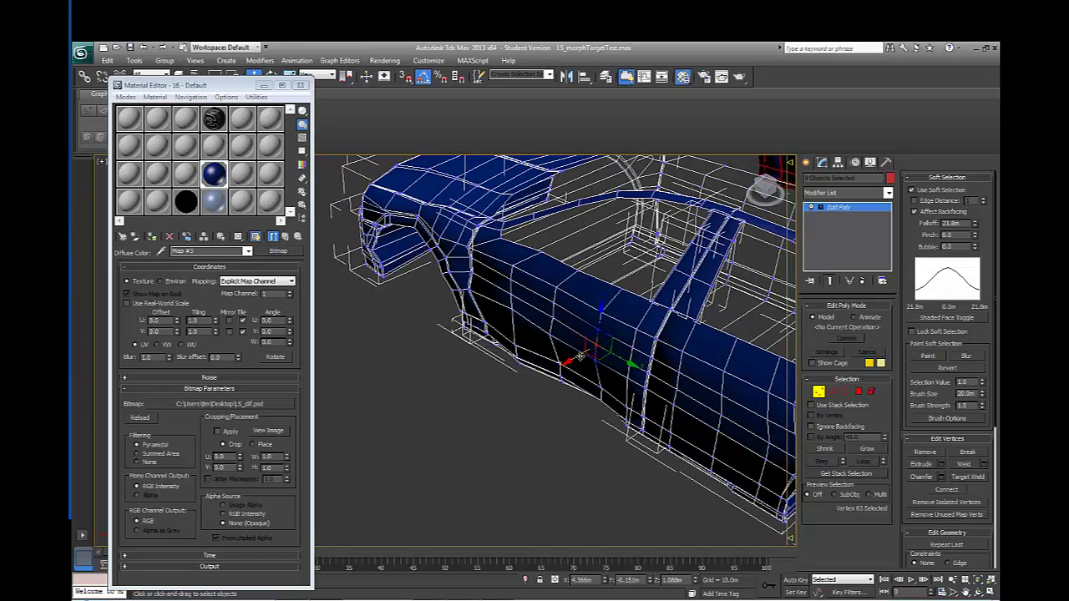
Lower vertices on the front door's window edge along Z and reposition two vertices in the middle of the door panel
left_click(615, 293)
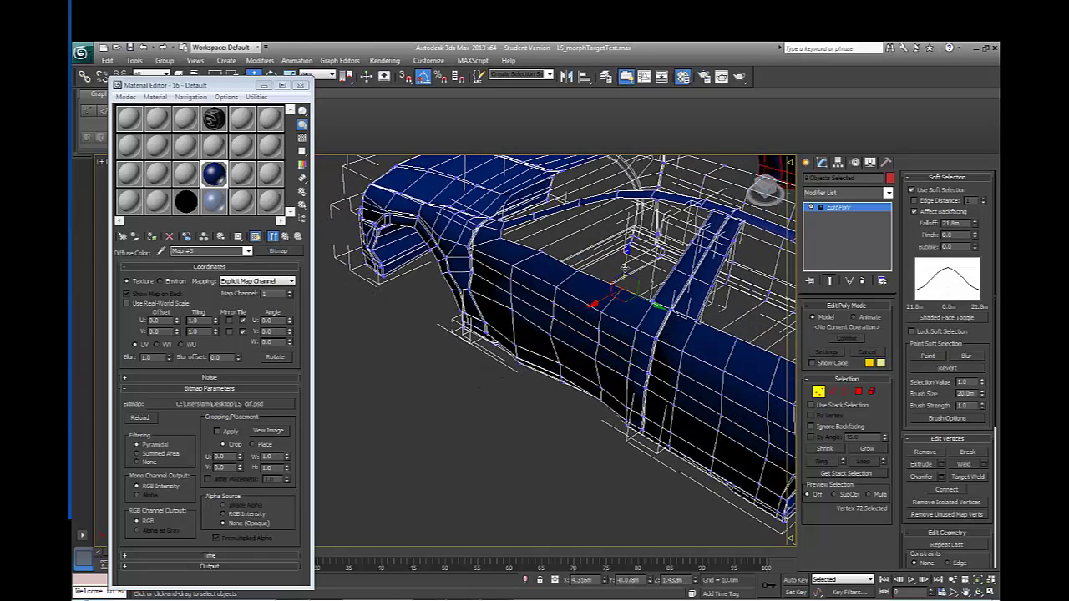
left_click(578, 271)
left_click_drag(581, 250, 581, 258)
left_click_drag(567, 339, 528, 298)
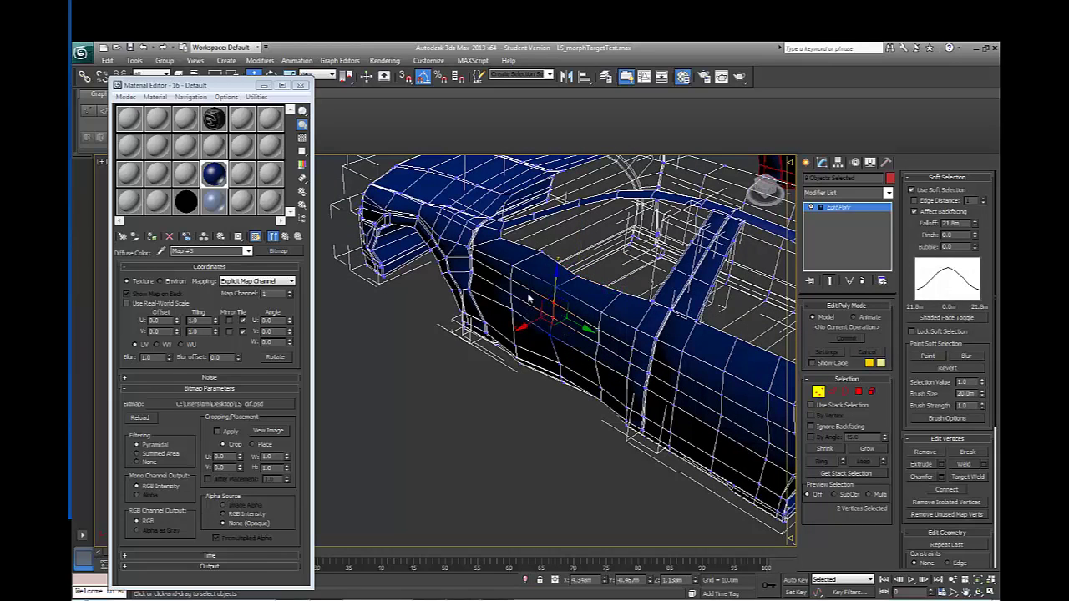
middle_click_drag(528, 298, 508, 271, "alt")
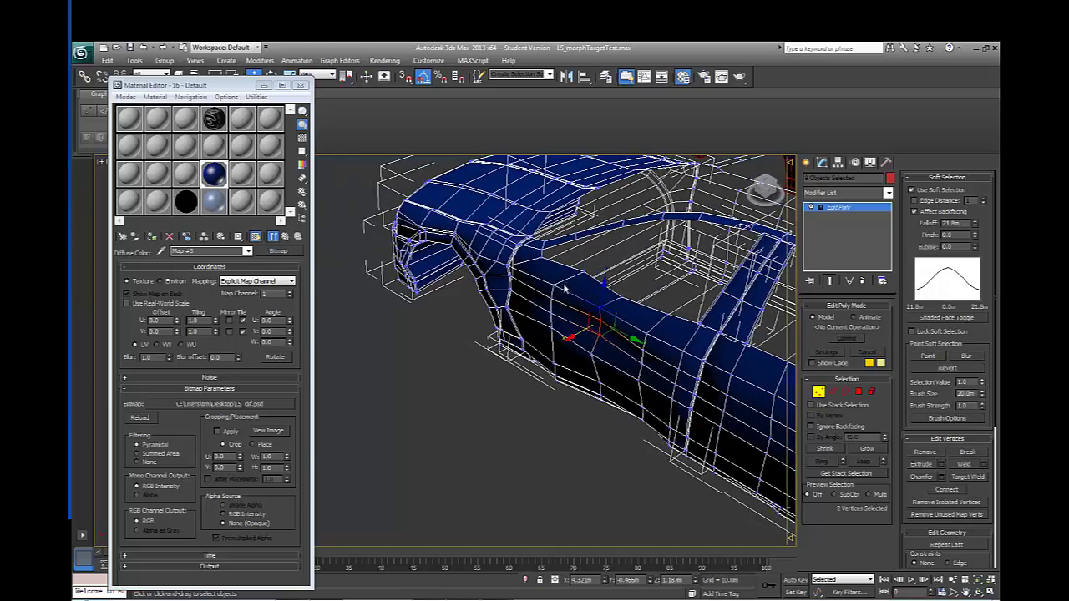
middle_click_drag(542, 304, 598, 306, "alt")
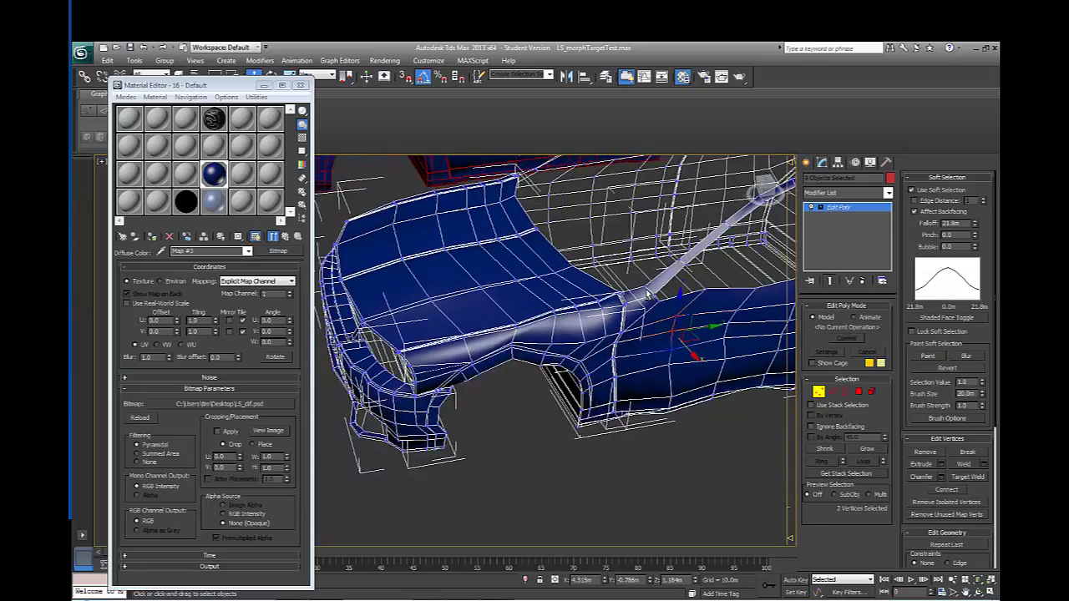
middle_click_drag(647, 294, 622, 316, "alt")
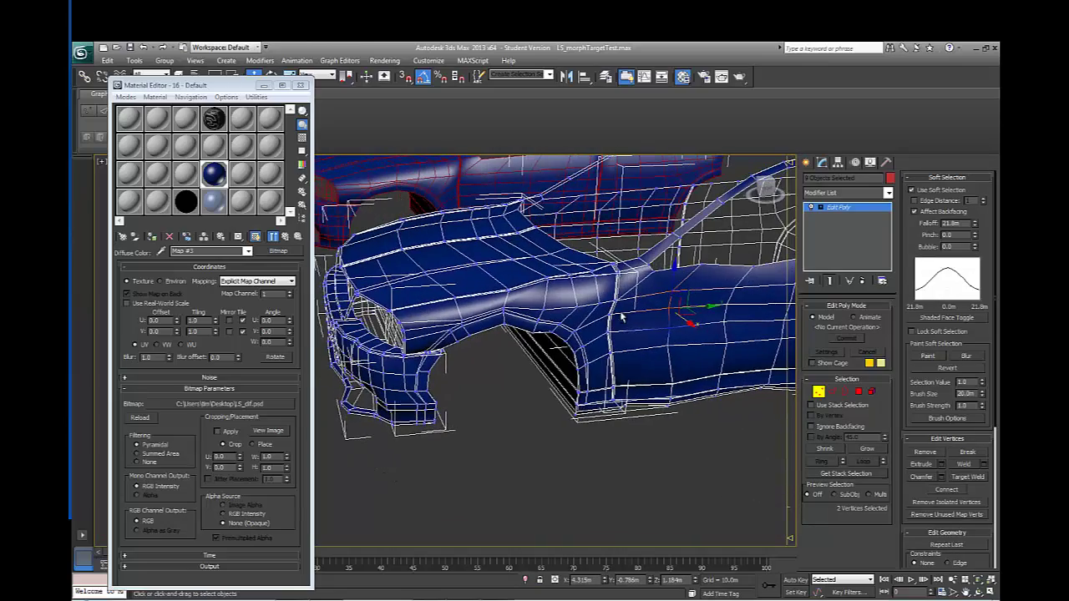
Move the fender vertices above the front wheel arch, raise those on its upper edge, and shift the ones on its rear edge
left_click(458, 303)
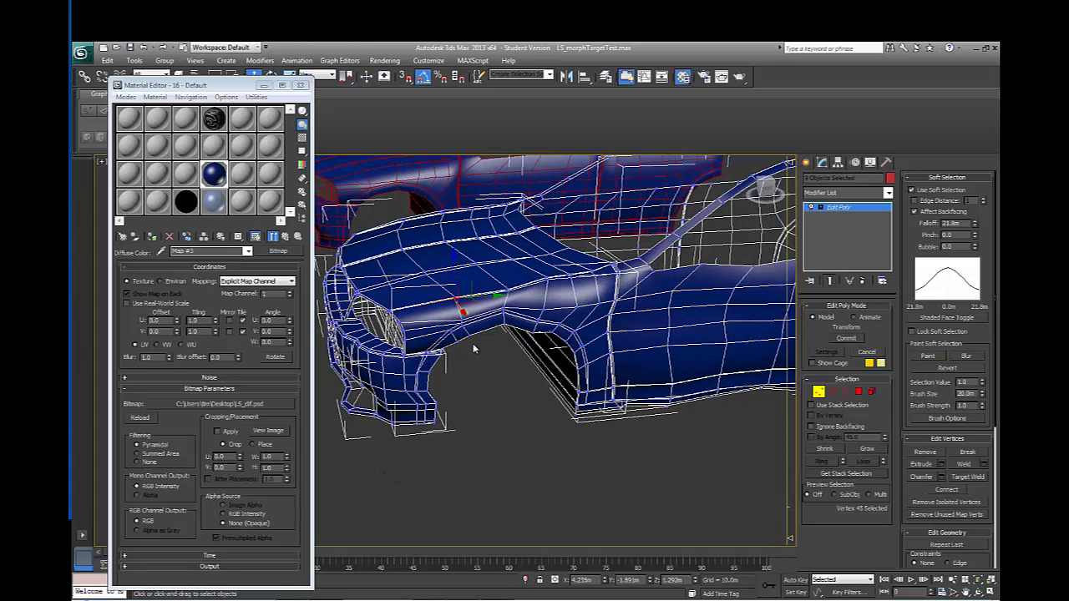
left_click_drag(473, 344, 460, 291)
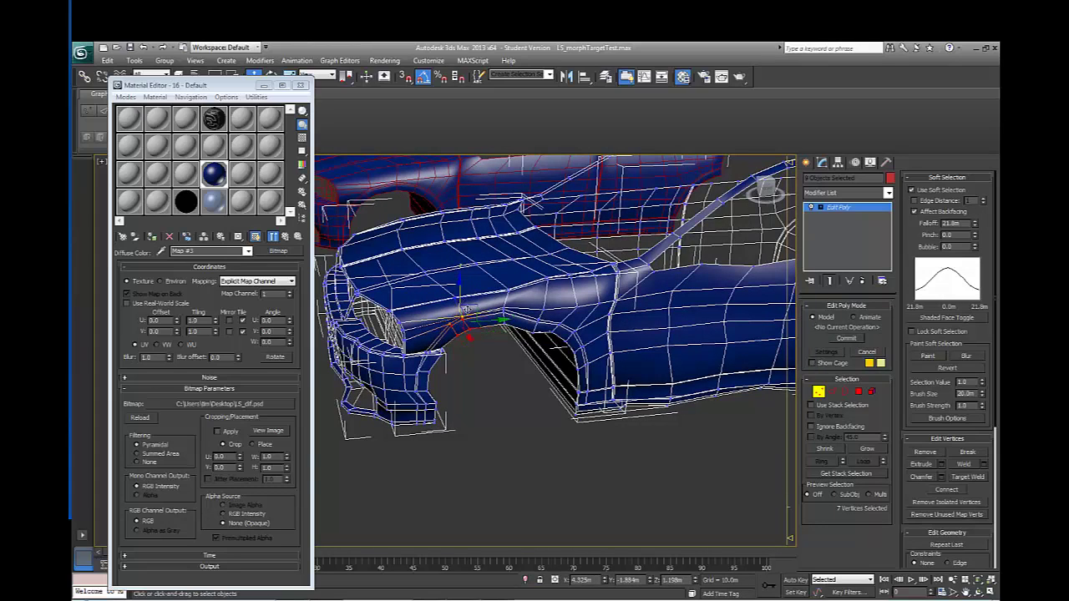
left_click_drag(549, 384, 573, 361)
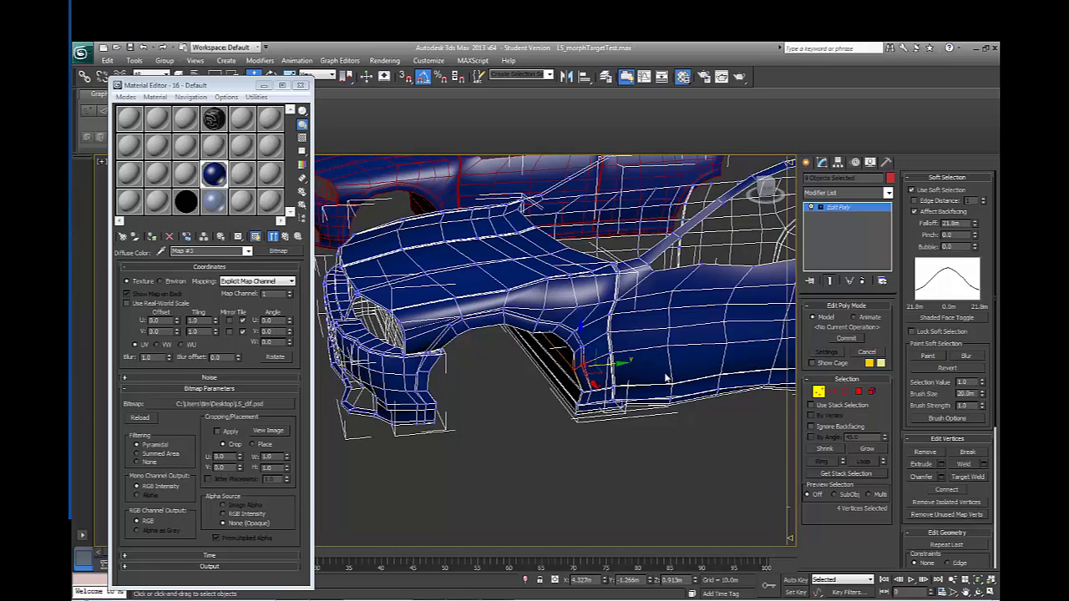
Shift the vertices around the front door's front and rear seams, and leave vertex editing
mouse_move(613, 364)
middle_mouse_down("alt")
mouse_move(617, 374)
mouse_move(601, 371)
middle_mouse_up("alt")
left_click_drag(623, 309, 626, 346)
left_click_drag(707, 348, 713, 450)
middle_click_drag(680, 437, 743, 449, "alt")
middle_click_drag(616, 460, 666, 406, "alt")
left_click(826, 394)
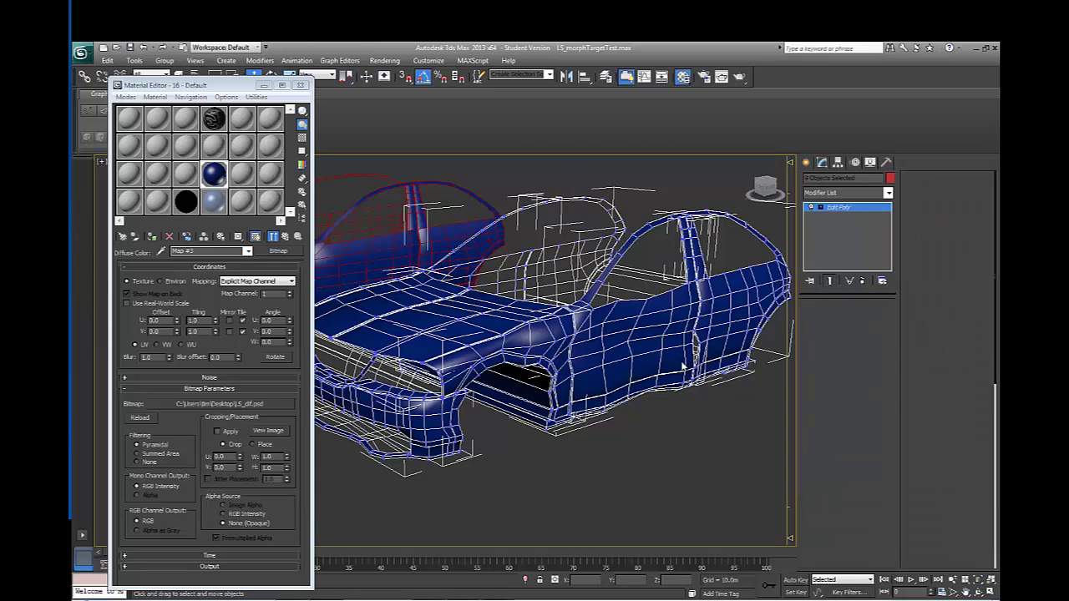
Turn off the edged-faces display and clear the selection to compare both shaded car bodies
key("4")
key("F4")
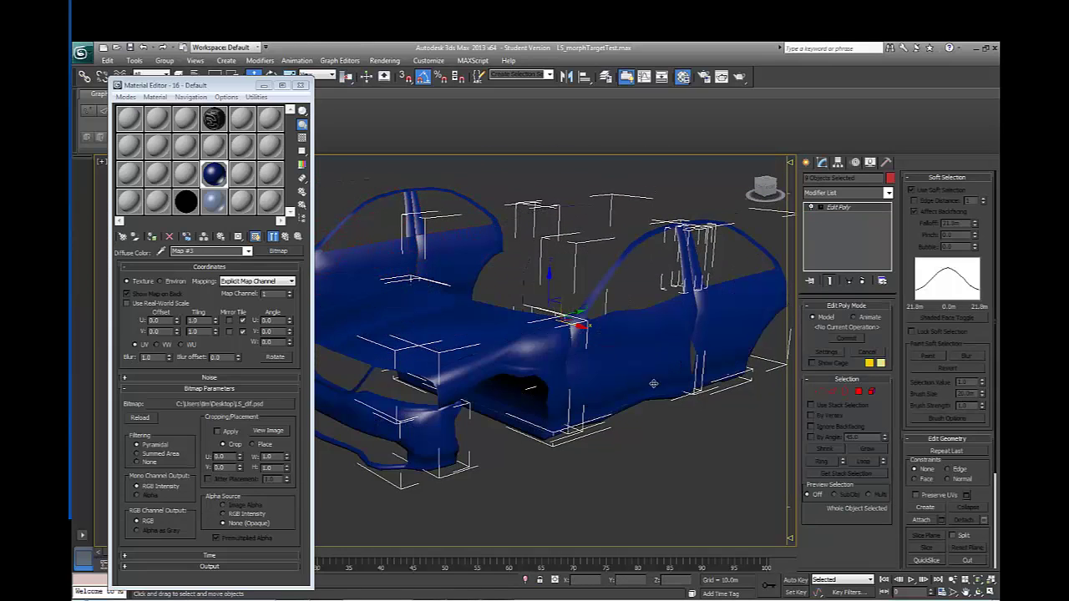
key("4")
middle_click_drag(654, 384, 629, 420)
left_click(673, 436)
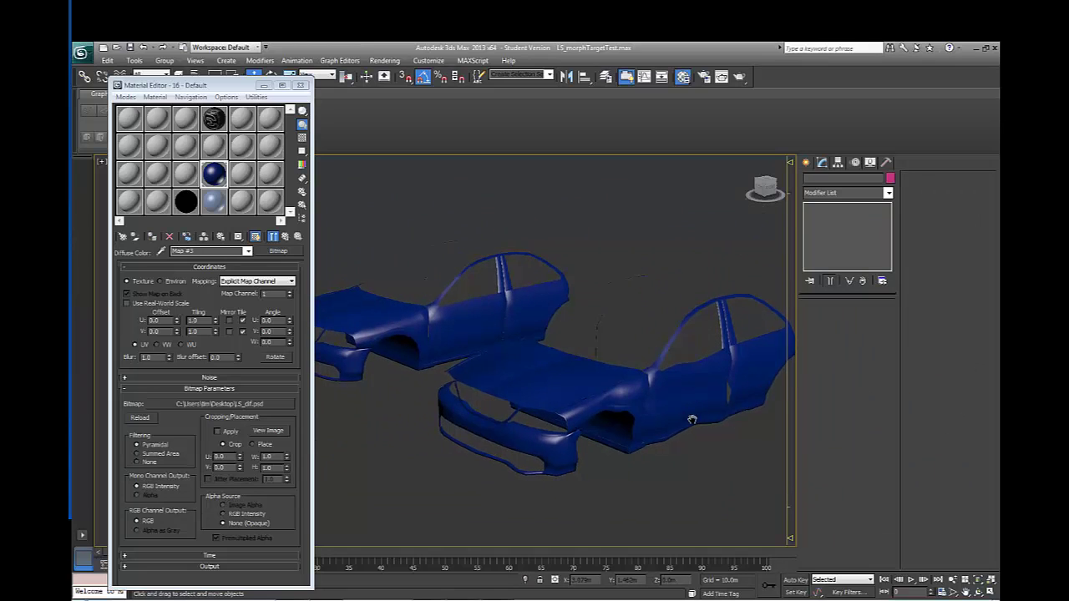
left_click(689, 404)
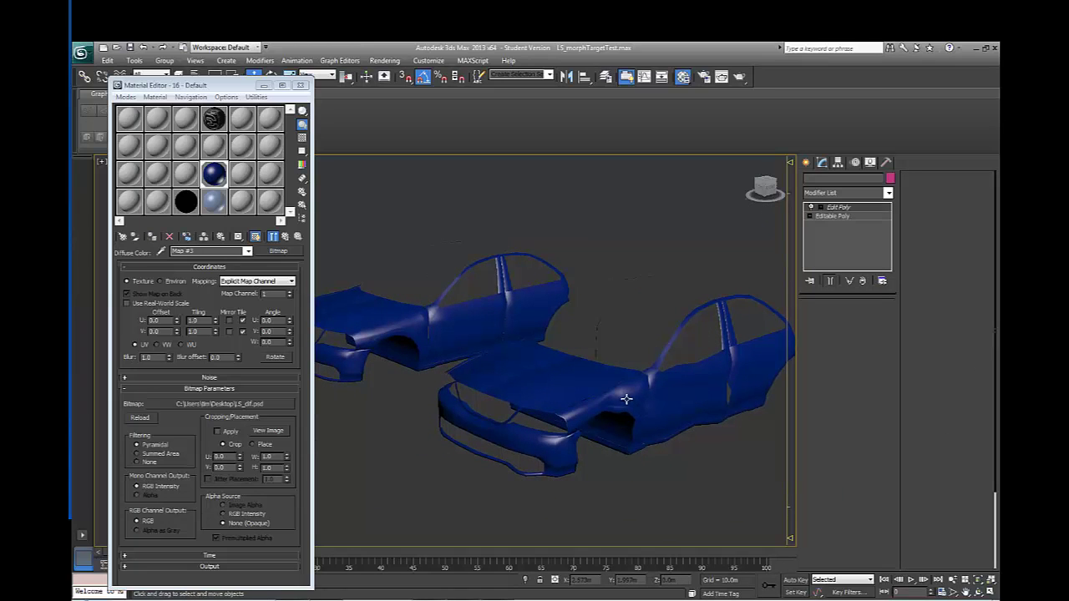
middle_click_drag(621, 388, 644, 408)
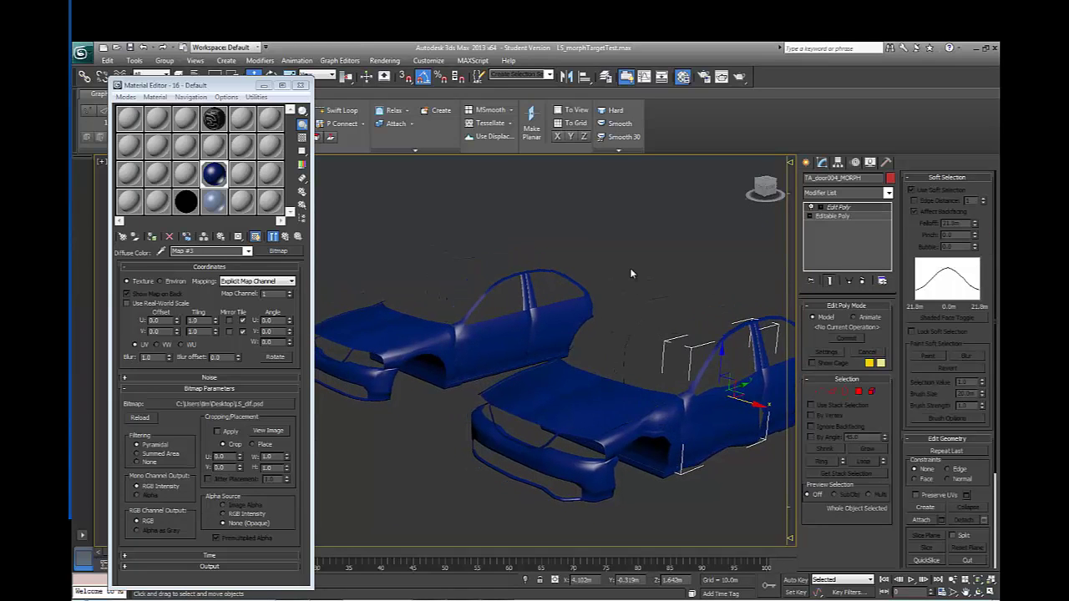
left_click(632, 272)
mouse_move(631, 344)
middle_mouse_down()
mouse_move(673, 361)
mouse_move(634, 360)
middle_mouse_up()
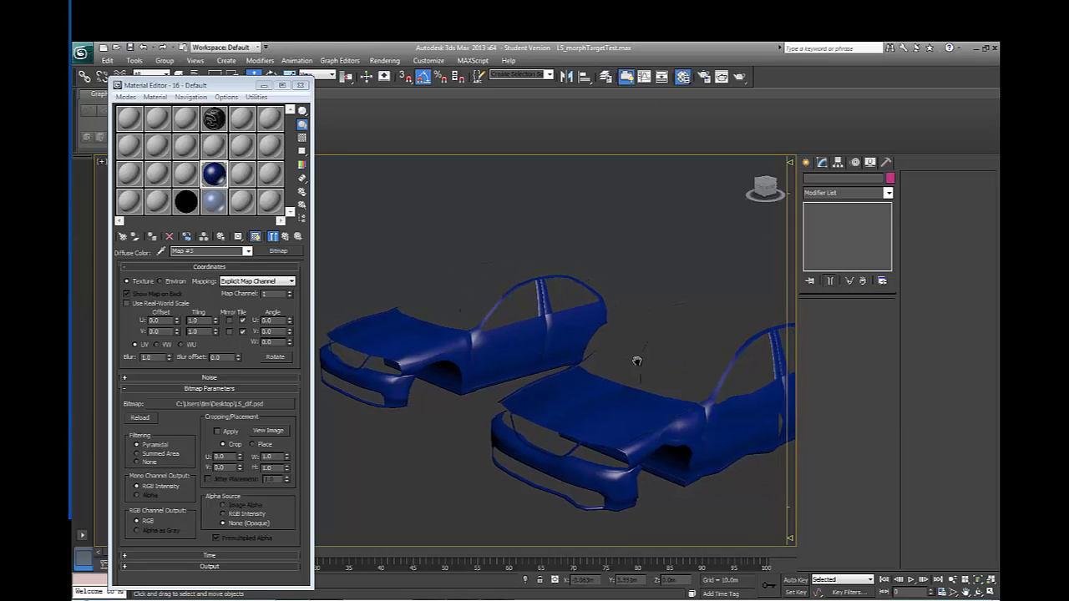
Select the original car's front wheel arch part and apply a Morpher modifier to it
left_click(445, 359)
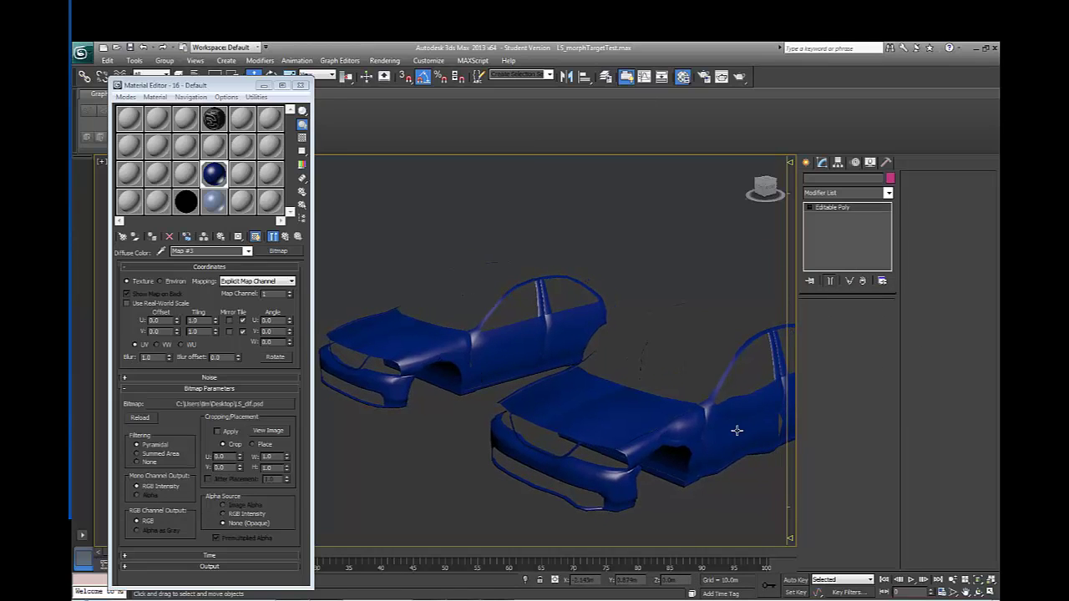
left_click(432, 354)
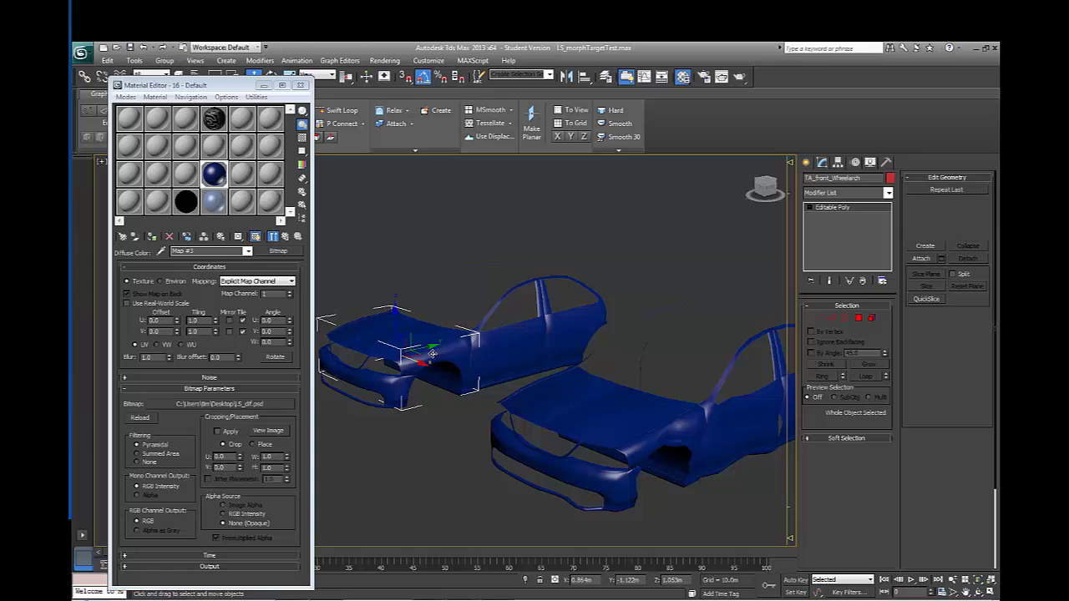
scroll(526, 380, "up", 5)
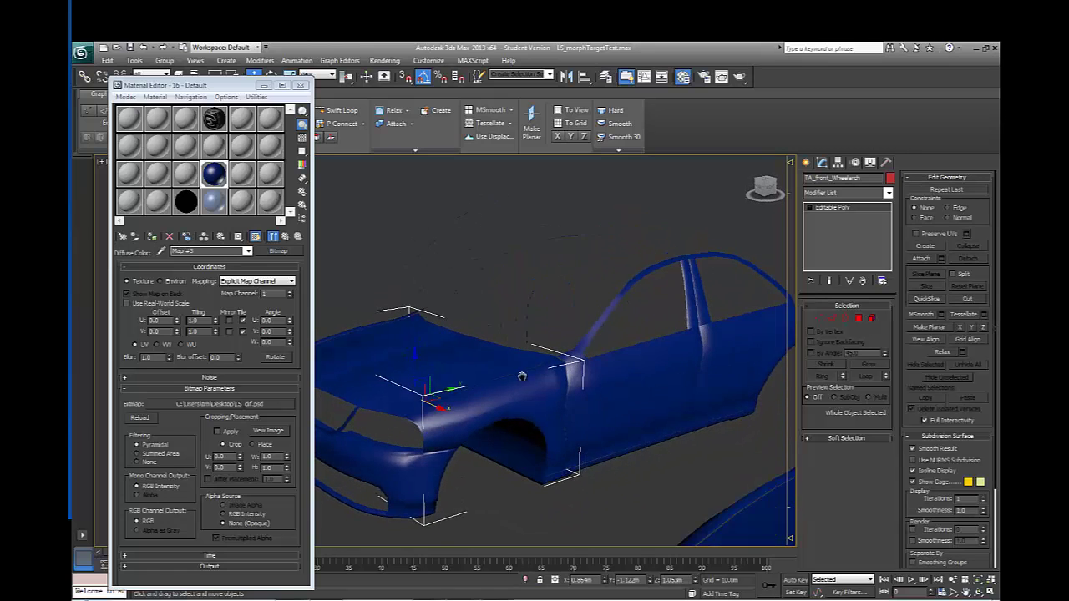
middle_click_drag(522, 377, 547, 378)
scroll(566, 366, "down", 1)
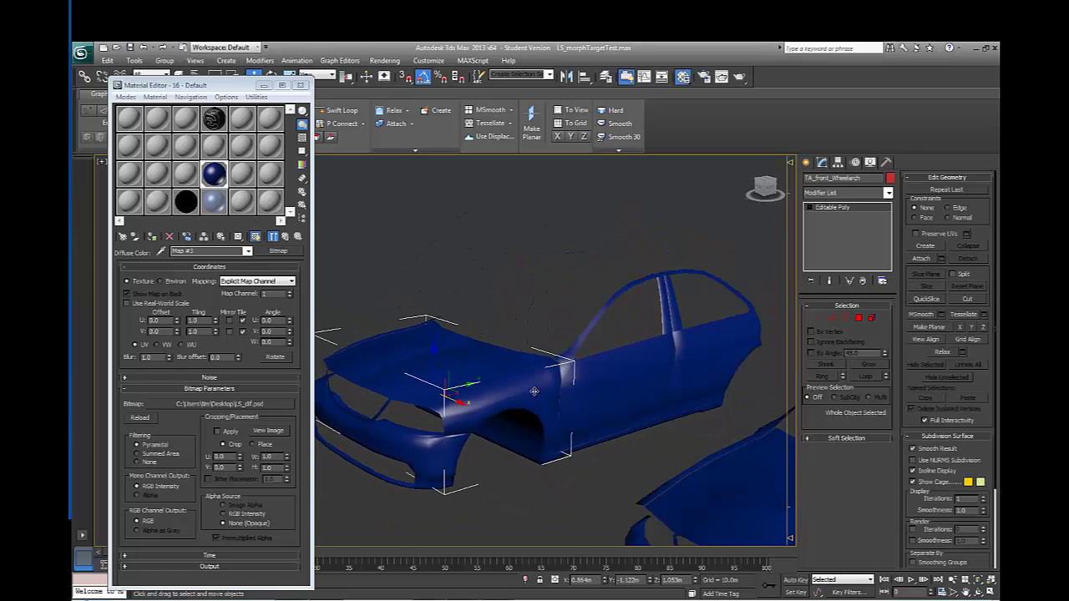
scroll(534, 391, "down", 1)
scroll(532, 376, "down", 2)
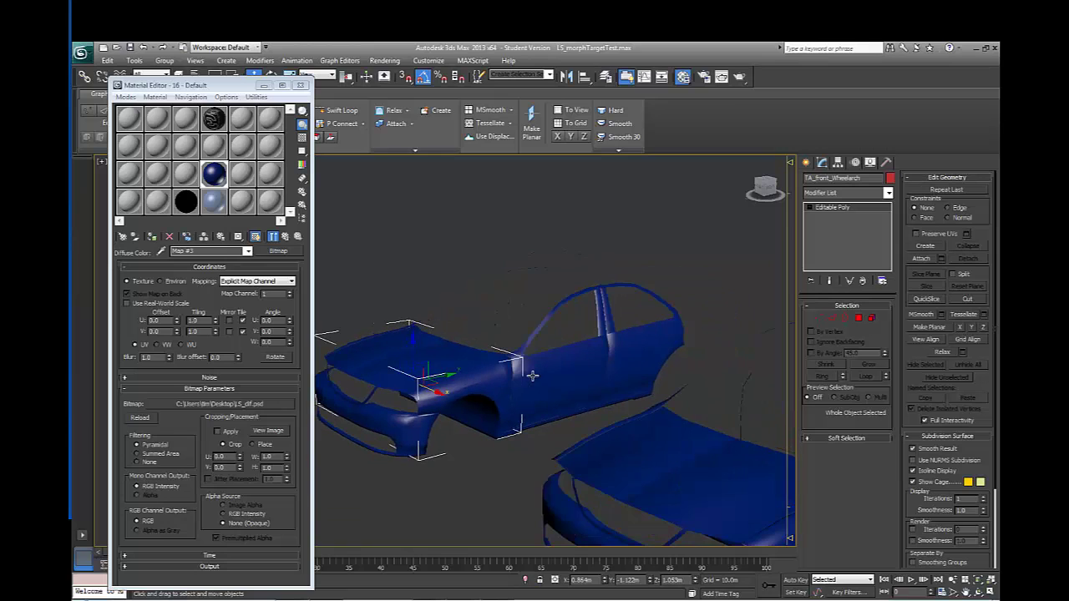
left_click(888, 194)
left_click_drag(891, 284, 893, 413)
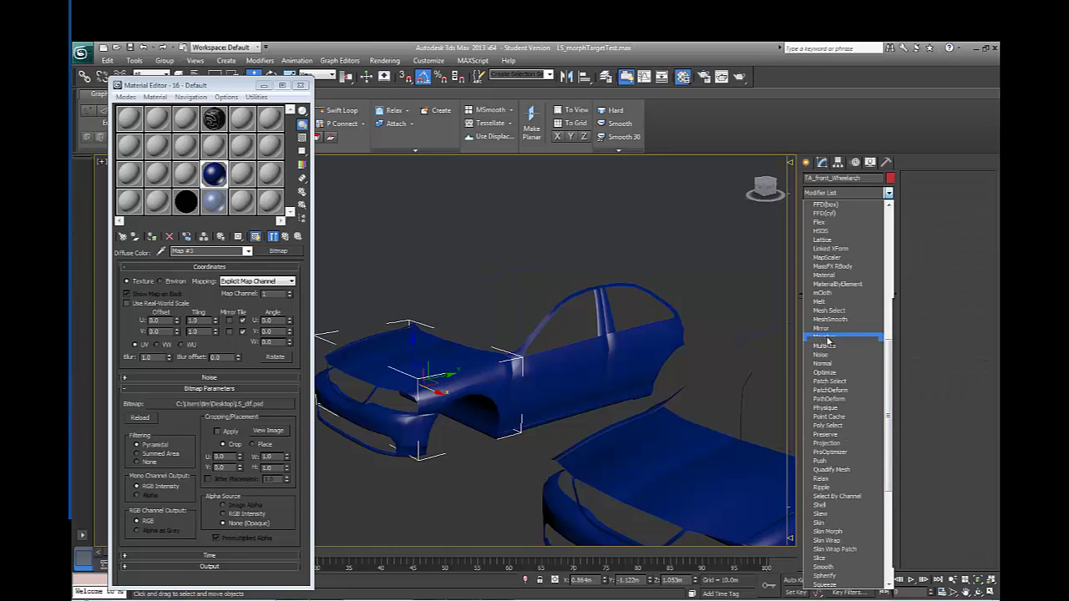
left_click(825, 337)
middle_click_drag(491, 371, 501, 365, "alt")
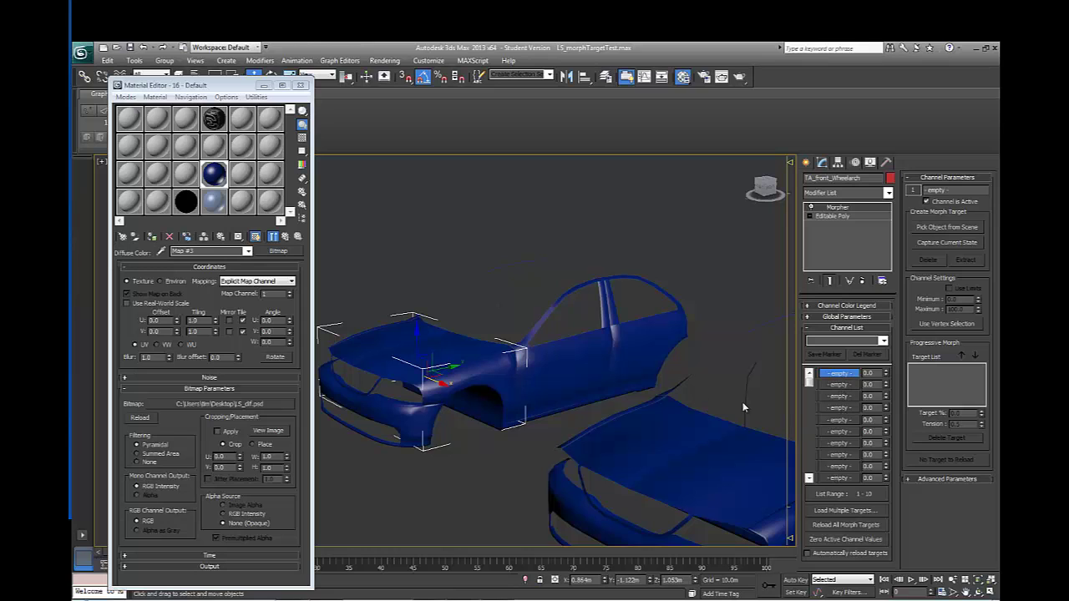
middle_click_drag(664, 408, 460, 352, "alt")
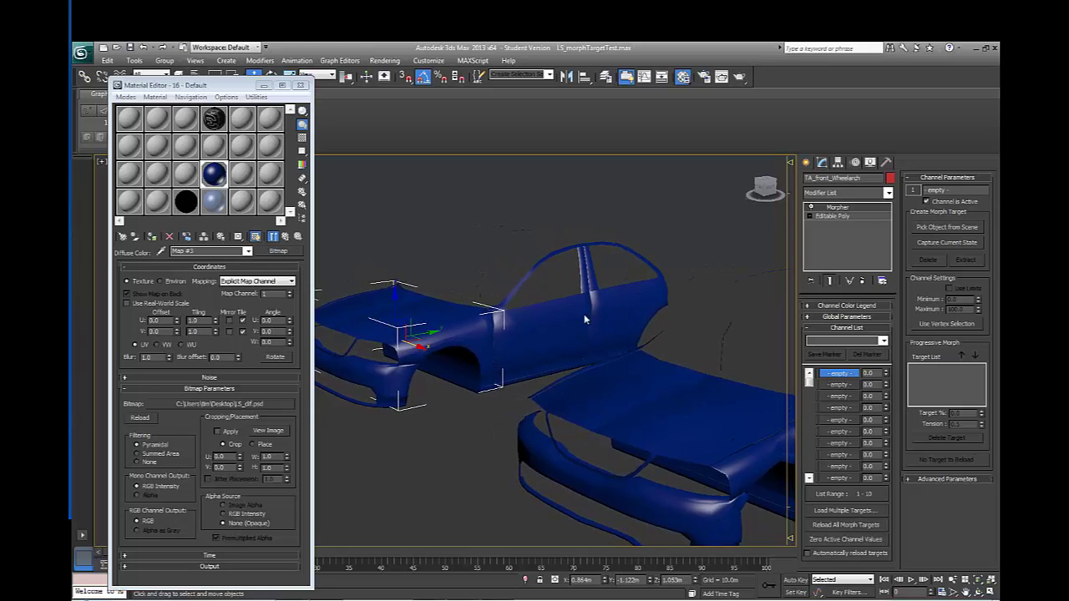
Pick the deformed copy's front wheel arch from the scene as the morph target in the first Morpher channel of the original wheel arch
middle_click_drag(565, 297, 499, 279)
scroll(499, 279, "down", 2)
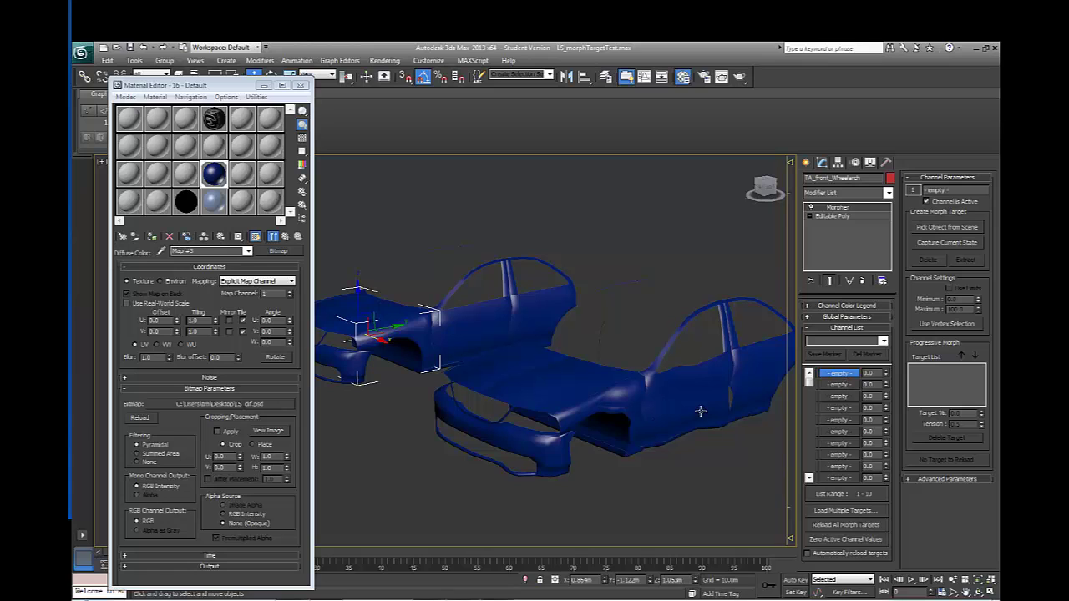
middle_click_drag(583, 390, 633, 411, "alt")
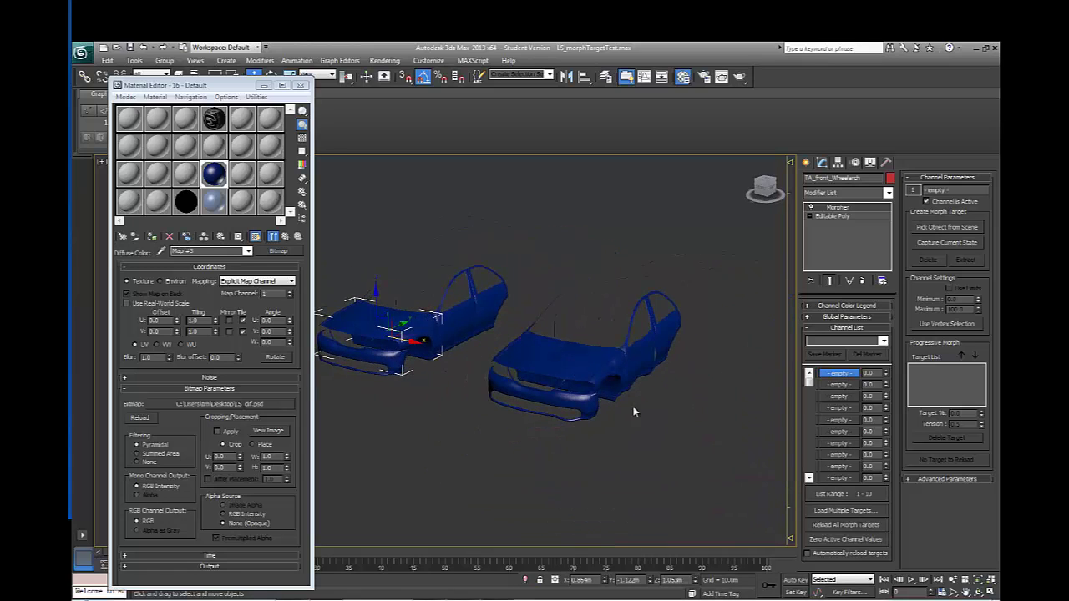
middle_click_drag(741, 449, 715, 430, "alt")
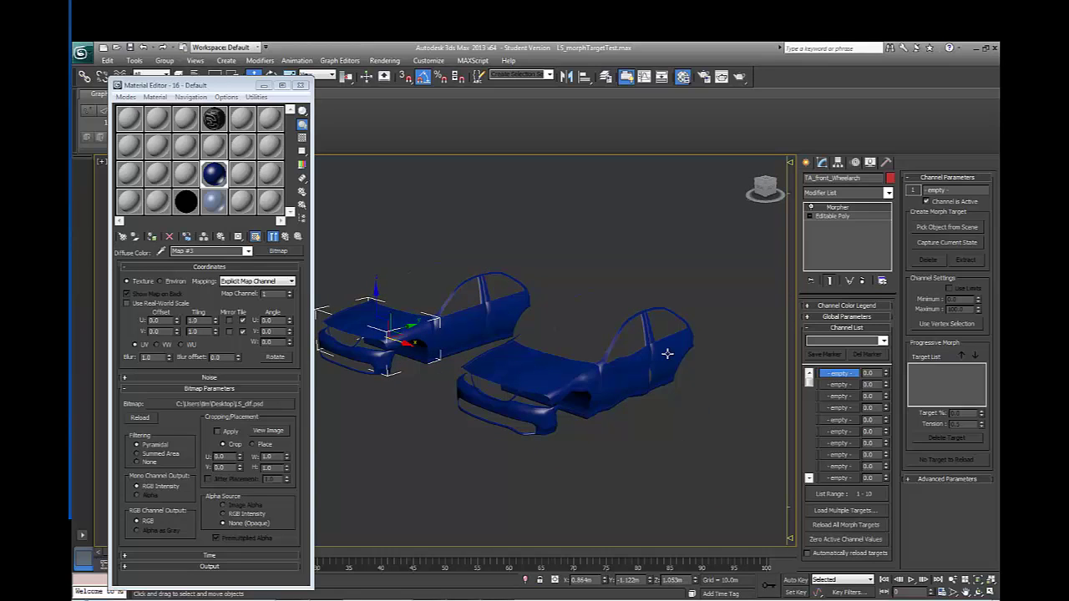
middle_click_drag(529, 410, 596, 401, "alt")
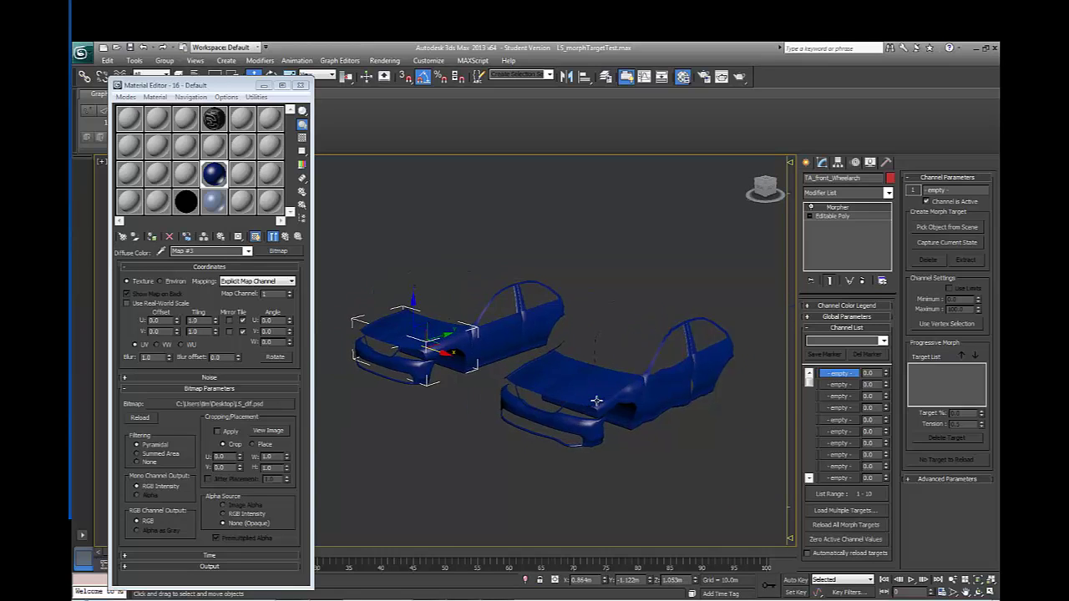
scroll(596, 402, "up", 5)
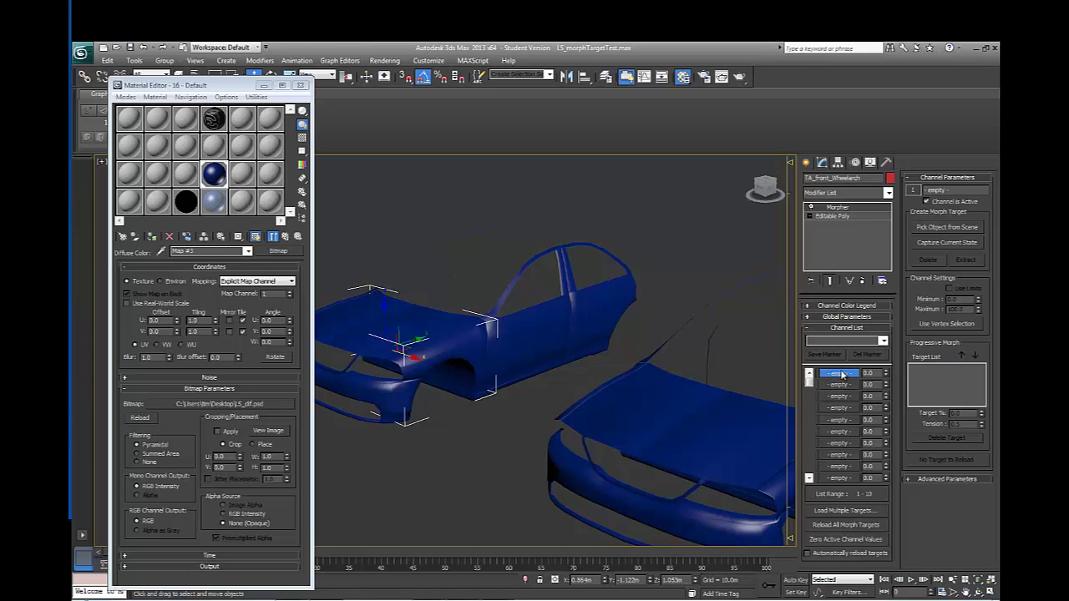
scroll(658, 330, "down", 3)
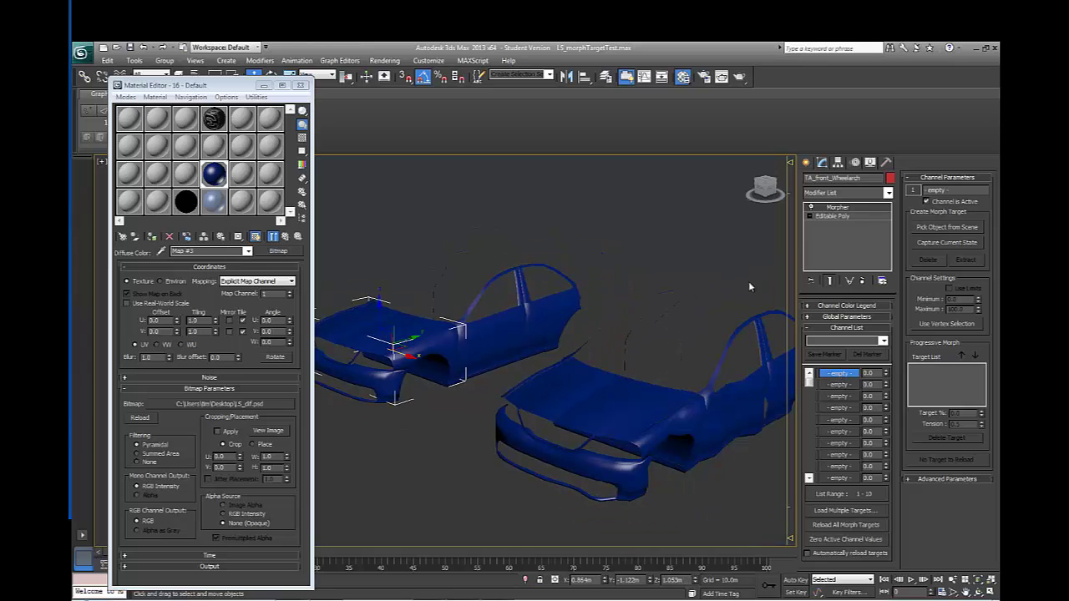
left_click(947, 226)
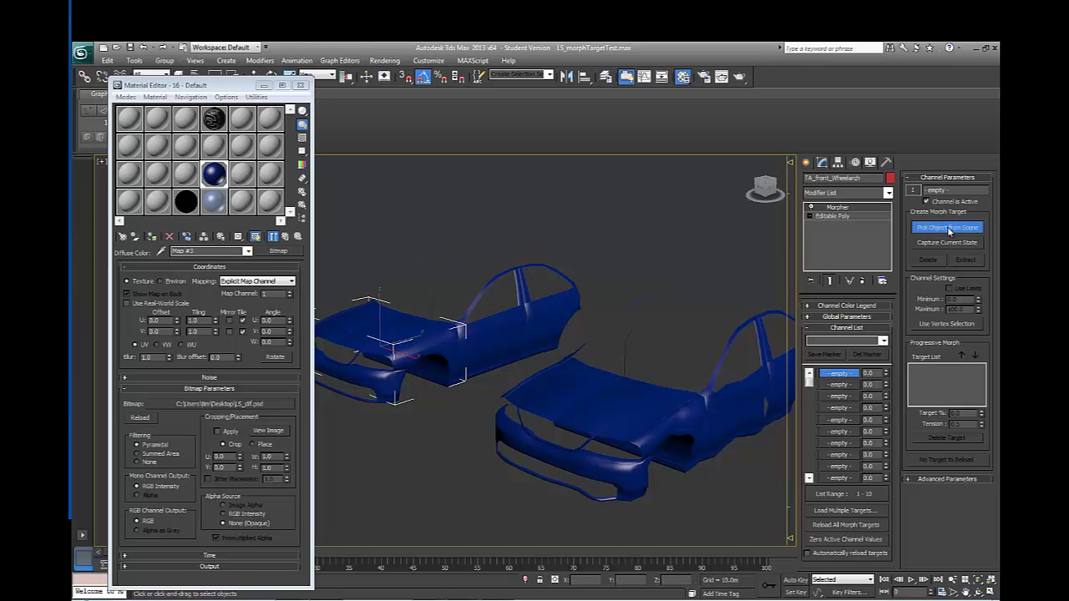
left_click(688, 422)
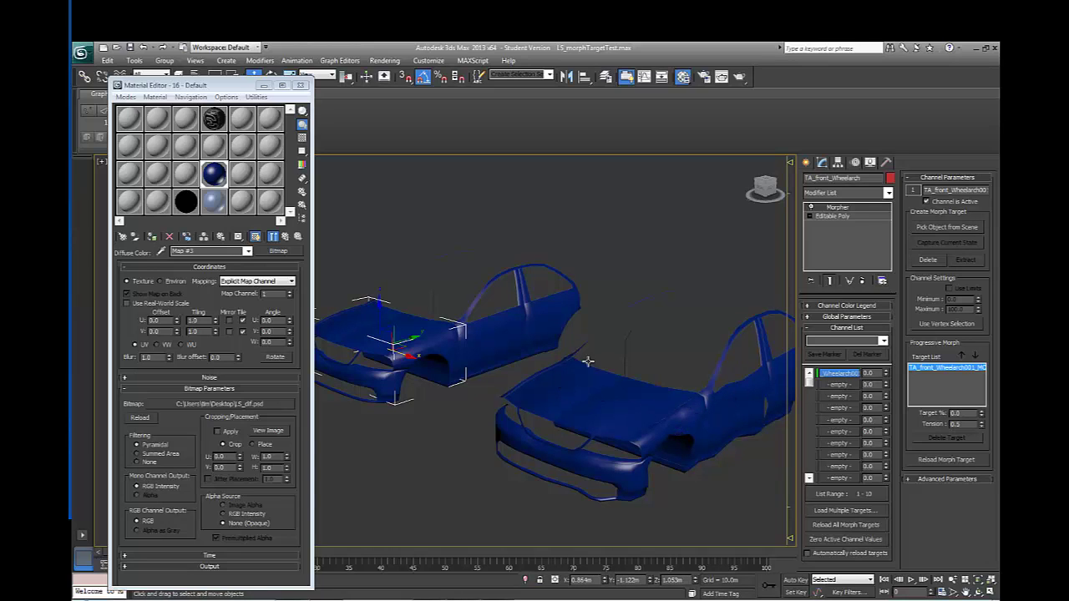
double_click(936, 190)
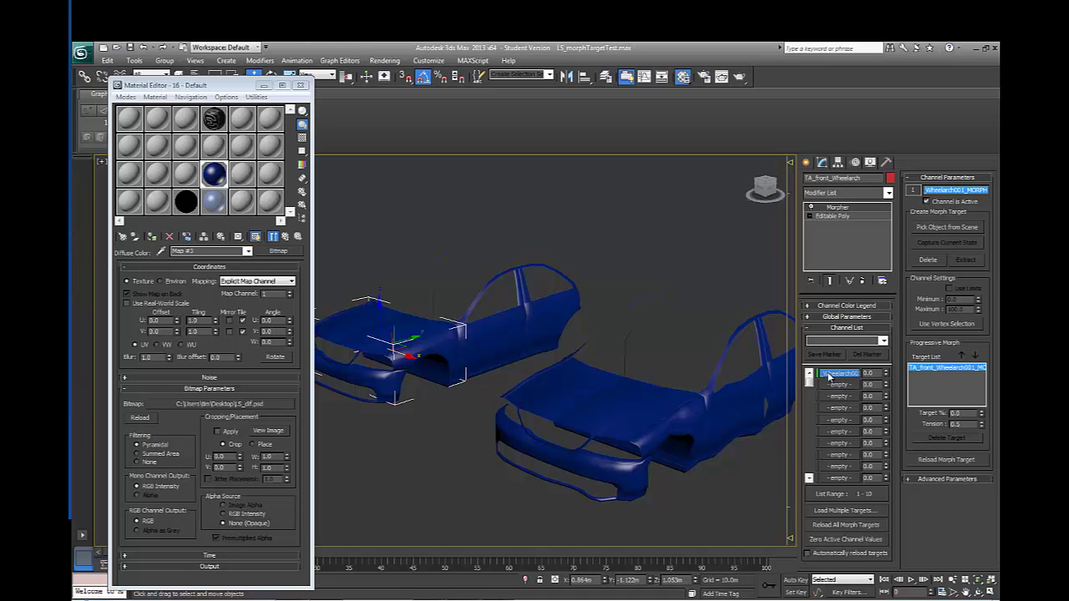
Raise the front wheel arch's first morph channel to 100 and inspect the deformed original part
middle_click_drag(475, 352, 532, 372)
scroll(532, 373, "up", 4)
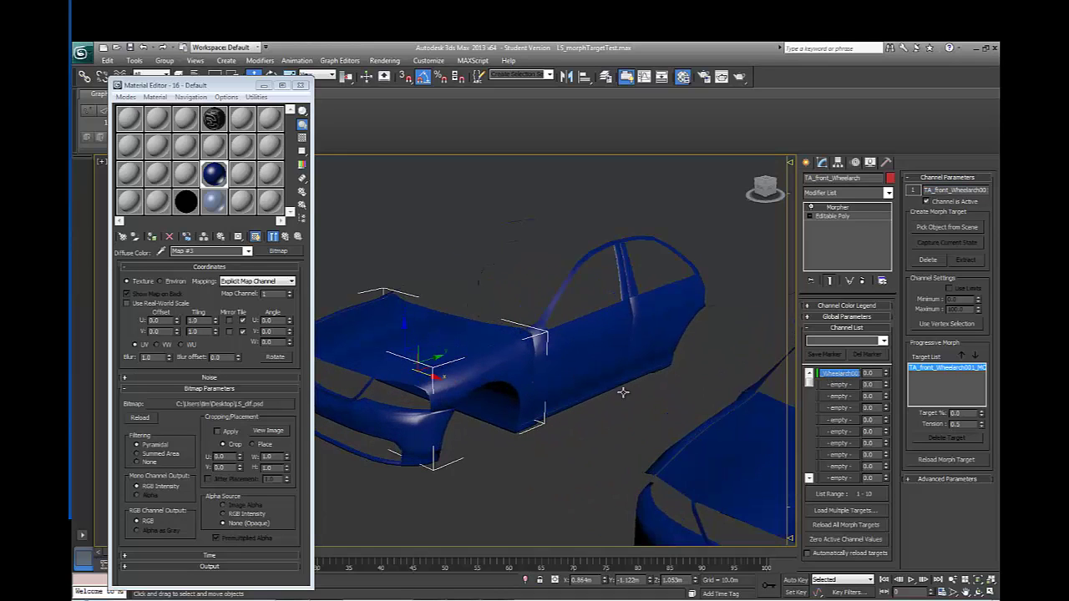
left_click_drag(886, 378, 870, 461)
left_click_drag(860, 357, 801, 53)
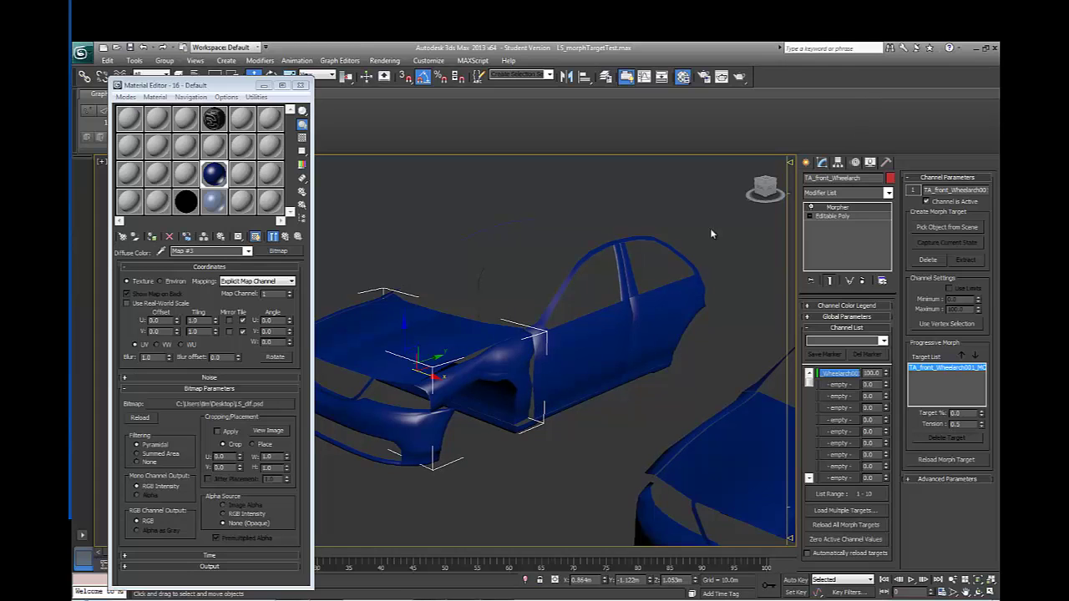
middle_click_drag(619, 348, 570, 339, "alt")
key("ctrl+z")
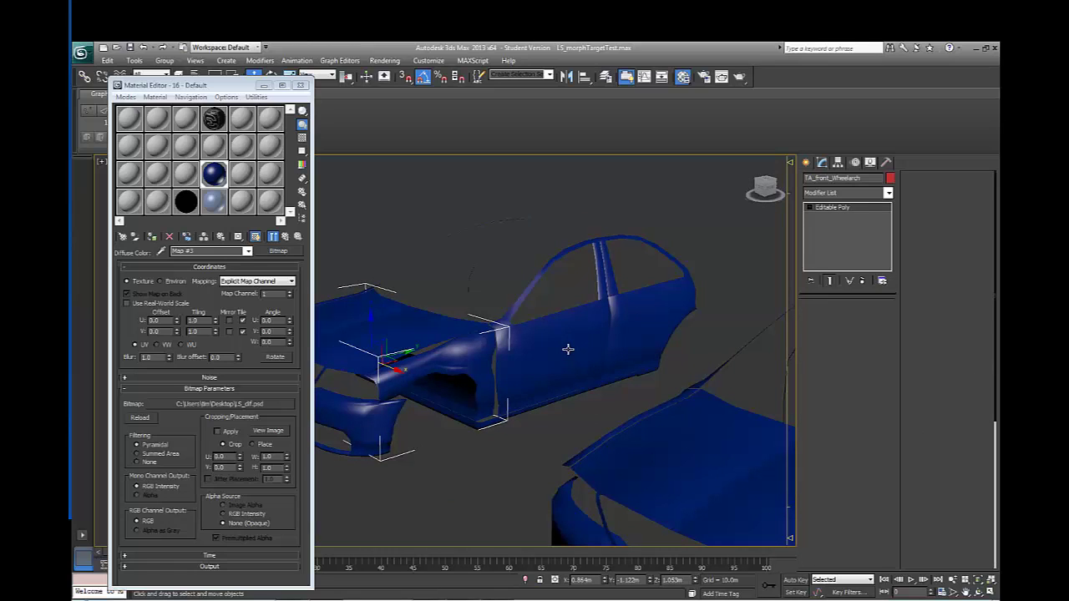
Select the original car's front door and apply a Morpher modifier to it
left_click(567, 349)
left_click(887, 193)
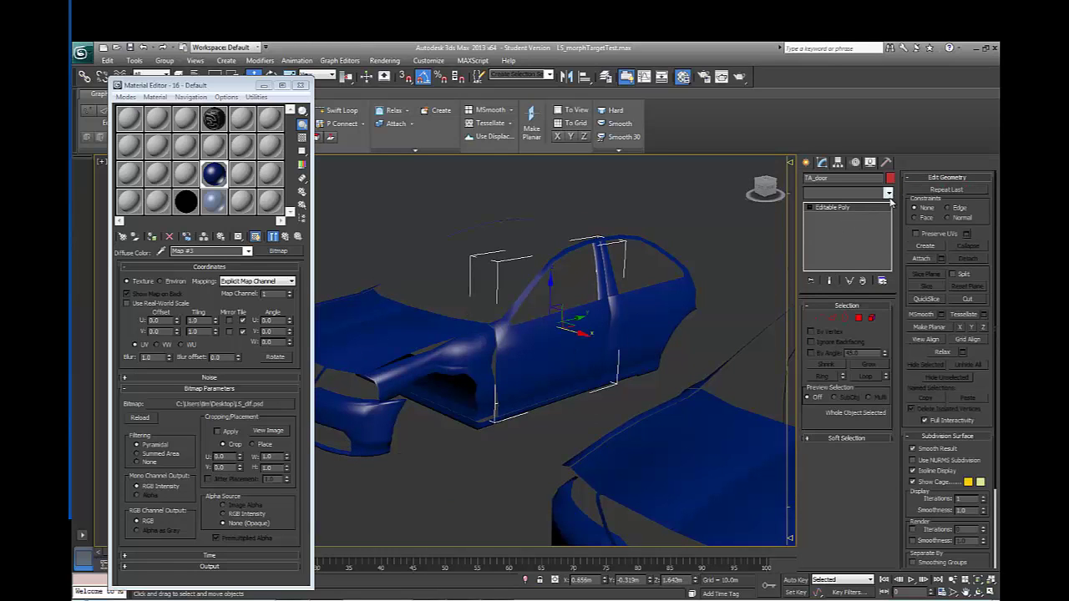
scroll(901, 376, "down", 2)
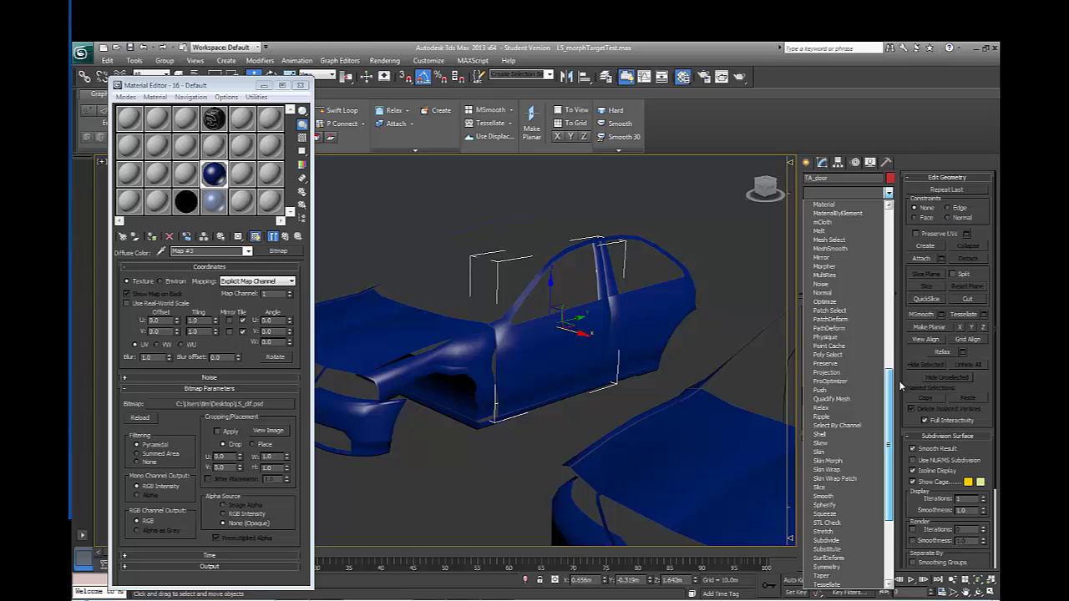
left_click(828, 267)
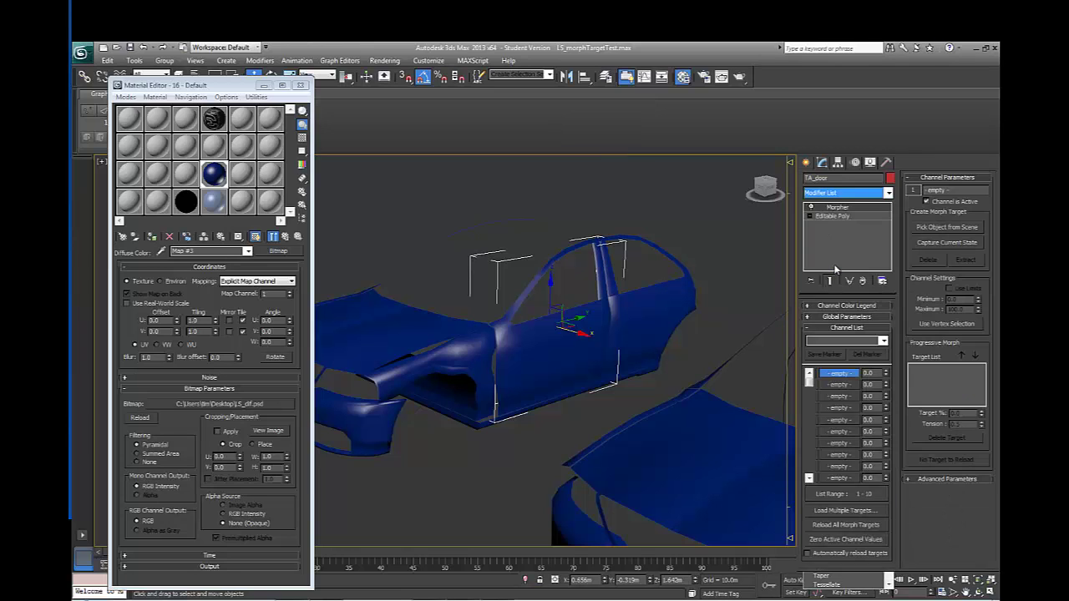
Pick the deformed copy's front door from the scene as the morph target in the door's first channel
left_click(941, 231)
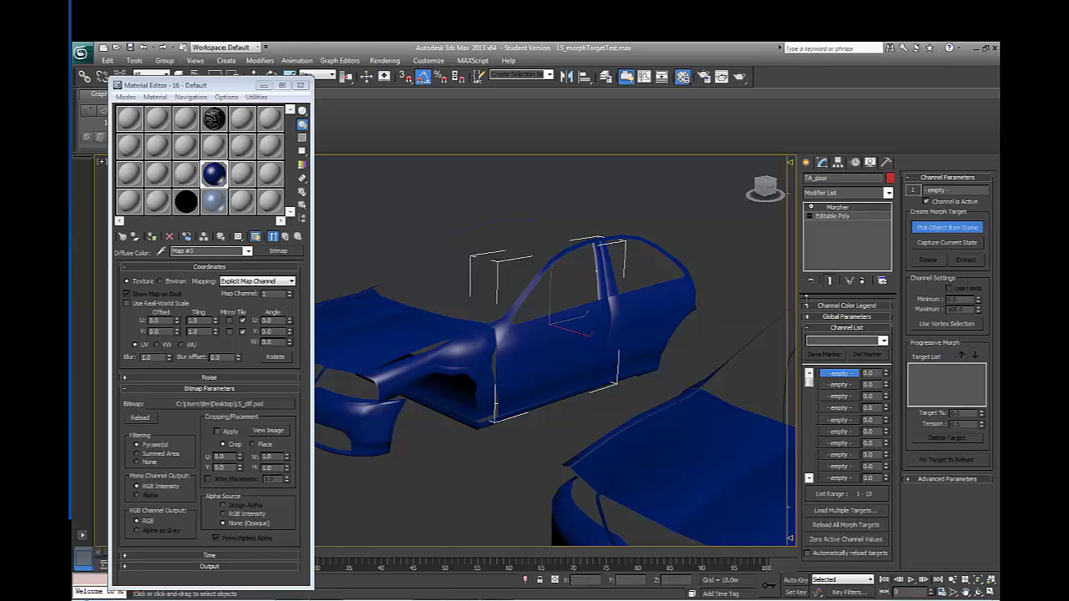
middle_click_drag(652, 337, 616, 324)
scroll(614, 328, "down", 3)
left_click(704, 418)
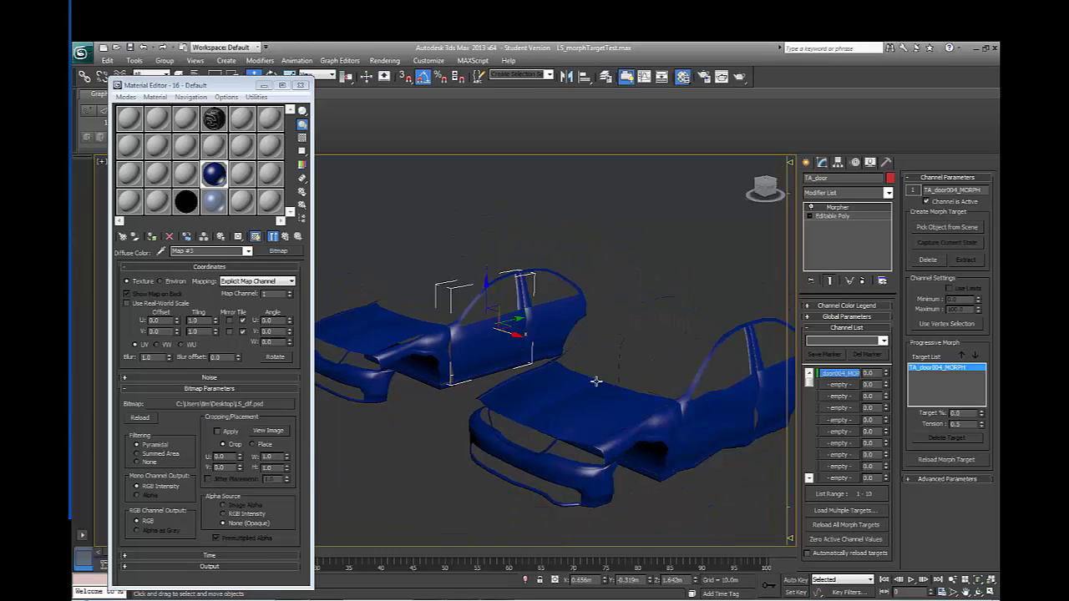
Raise the front door's first morph channel to 100 and inspect how it meets the dented wheel arch
scroll(562, 385, "up", 4)
left_click_drag(886, 372, 843, 124)
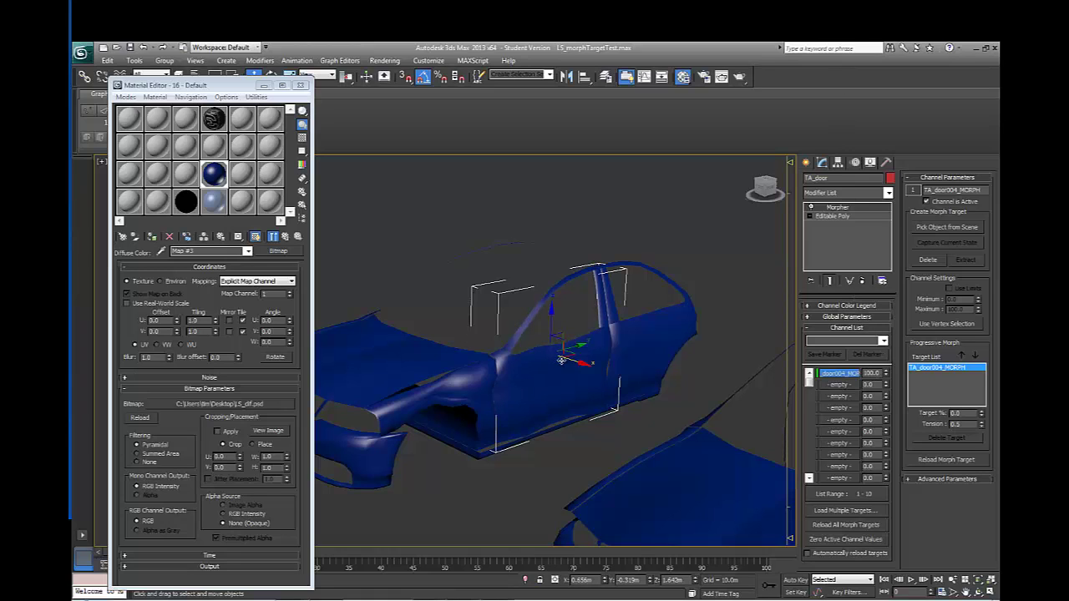
scroll(632, 343, "up", 2)
scroll(632, 343, "down", 1)
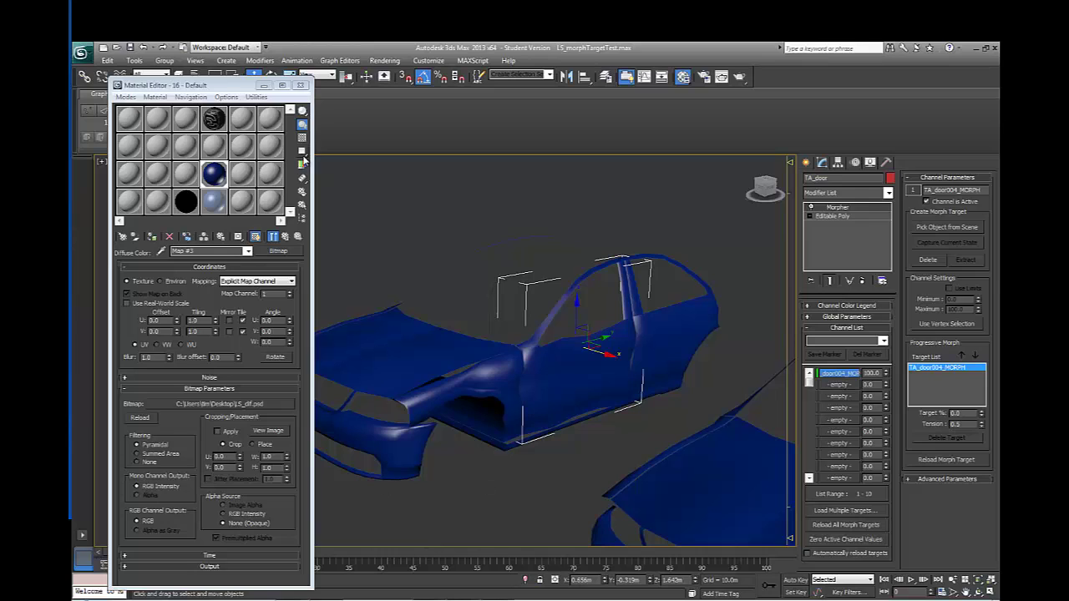
Minimize the Material Editor, turn on Auto Key, and set the front door's morph channel to 0 at frame 0
left_click(263, 85)
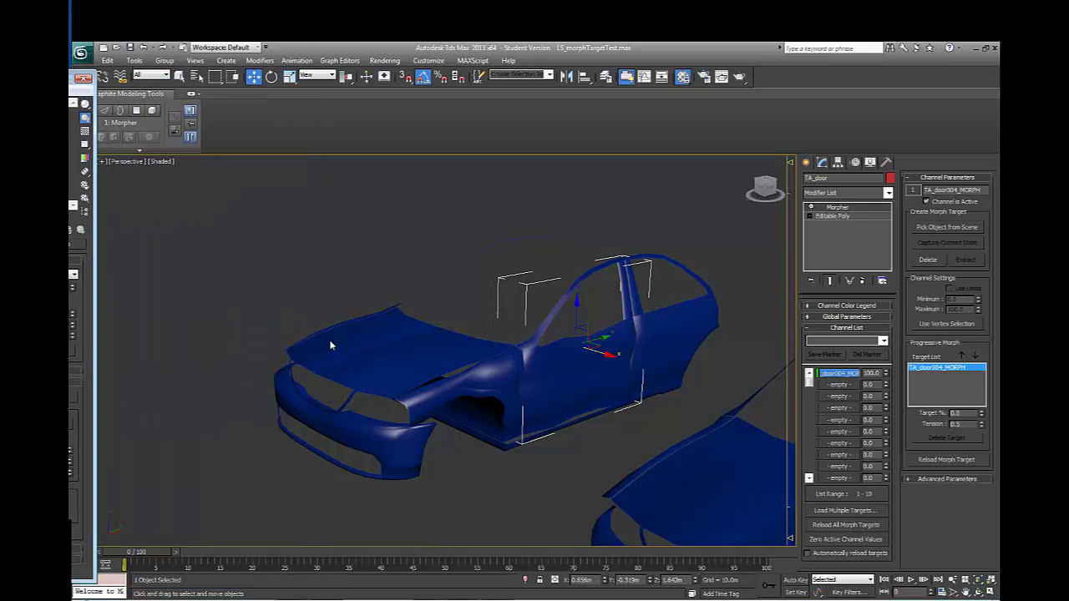
left_click(794, 579)
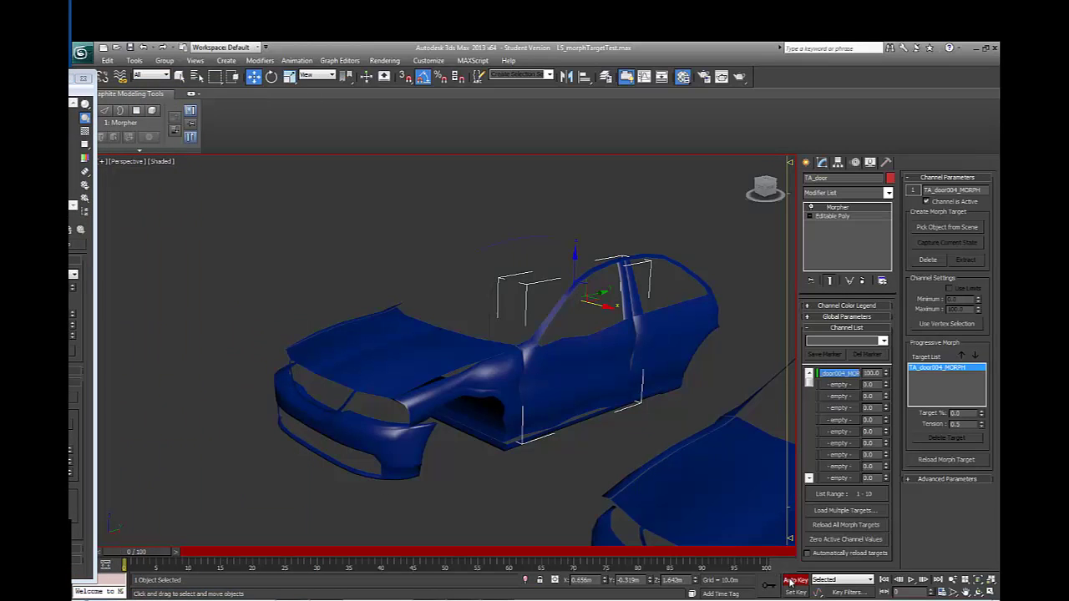
middle_click_drag(592, 428, 580, 423)
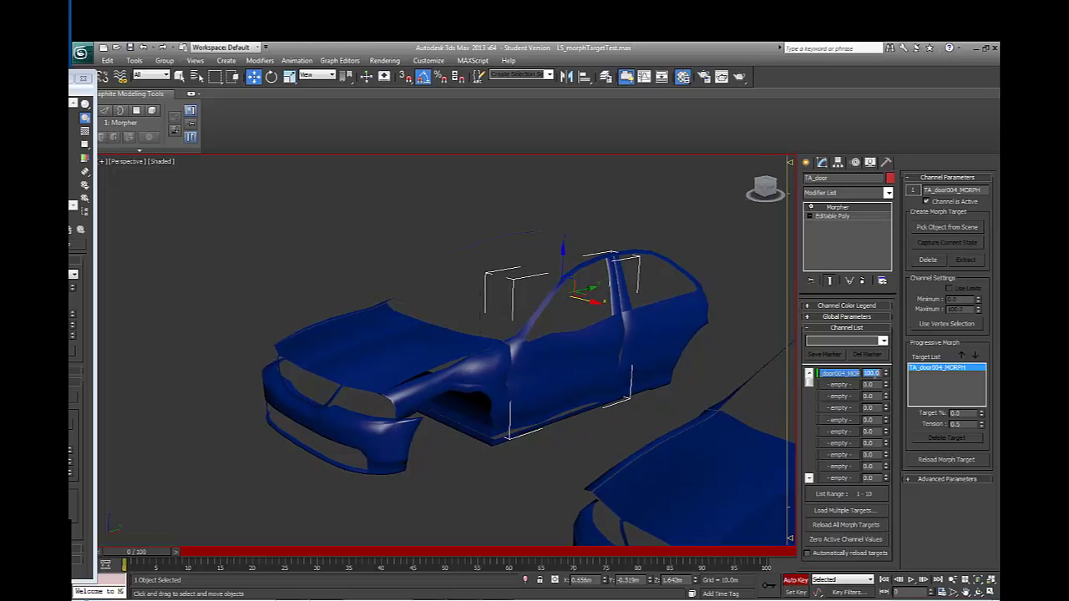
key("Return")
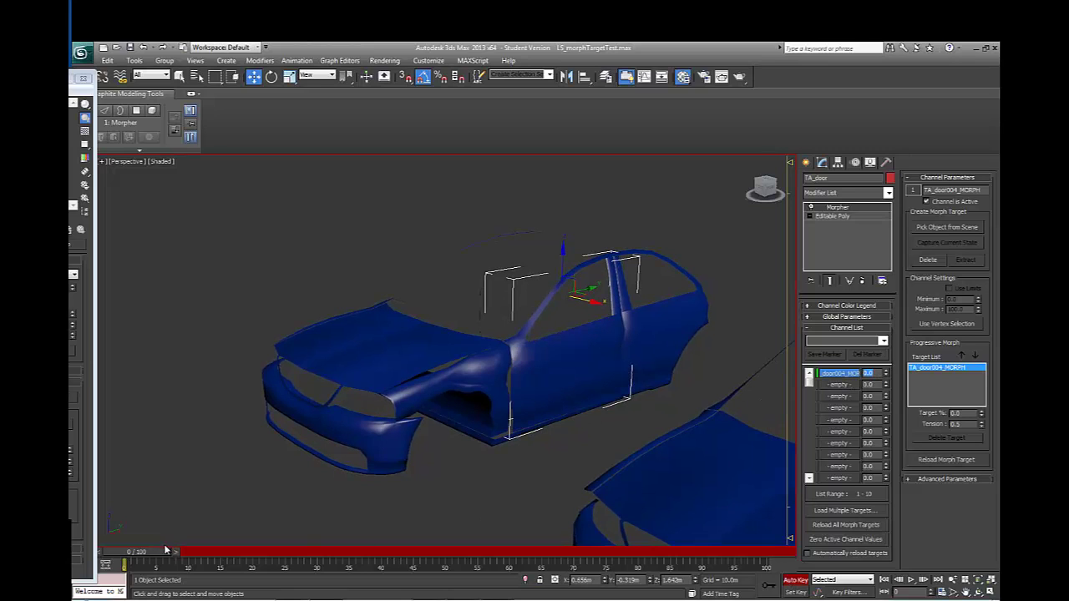
Go to frame 50 and key the front door's morph channel at 100
left_click_drag(167, 552, 472, 557)
key("w")
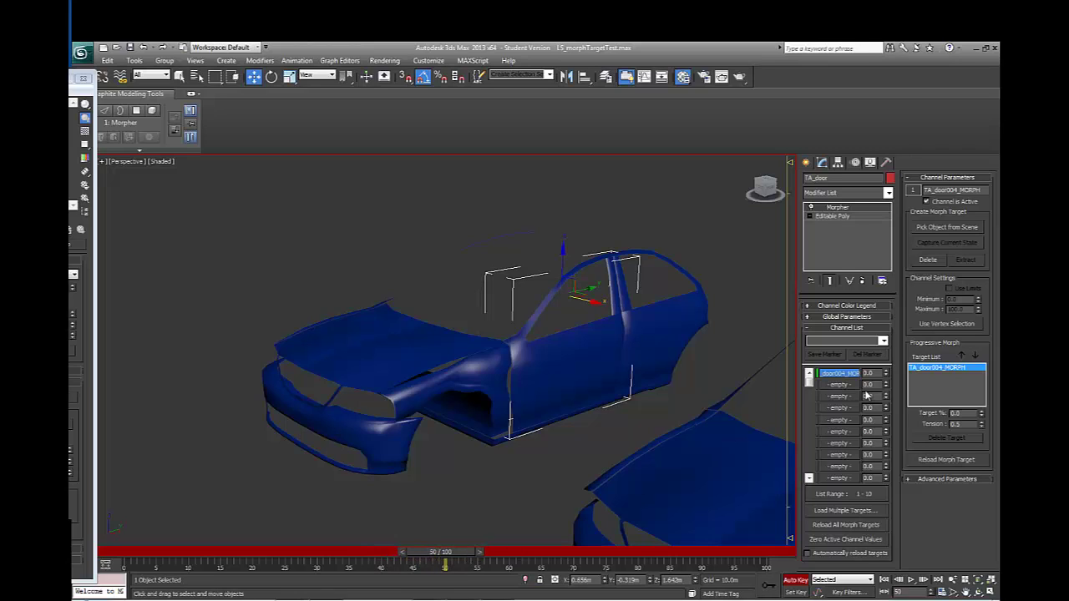
left_click(871, 372)
type("100")
key("Return")
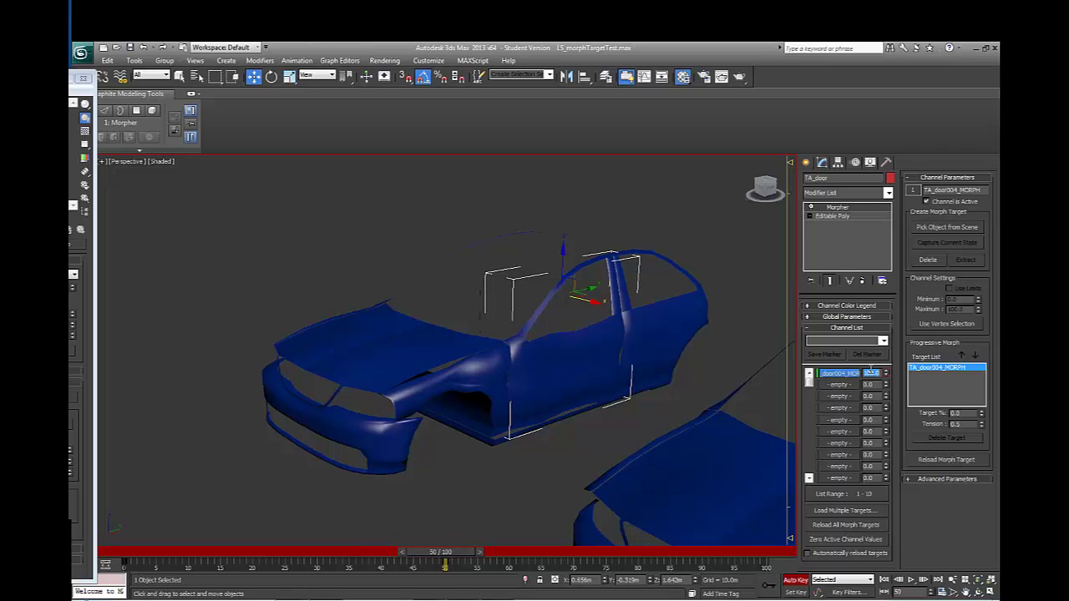
Select the original front wheel arch, return to frame 0, and set its morph channel to 0
left_click(493, 379)
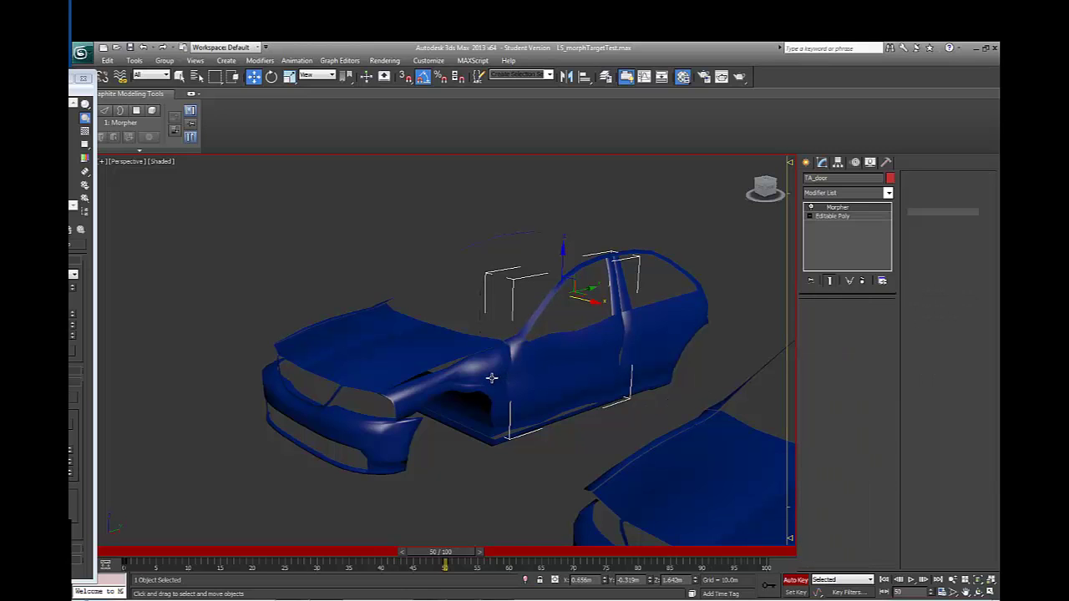
left_click(491, 378)
left_click_drag(443, 558, 136, 555)
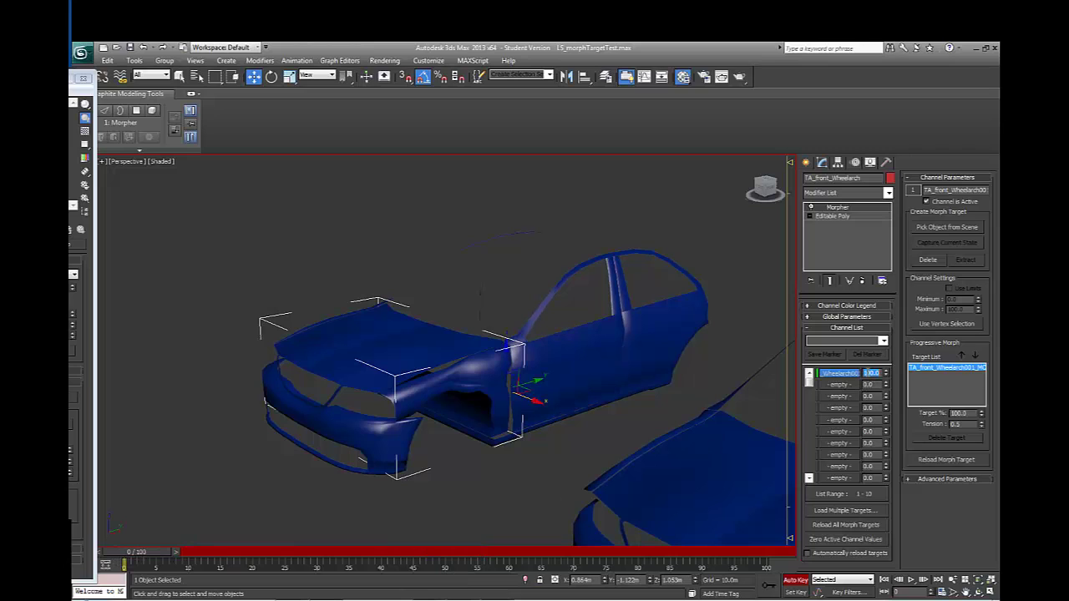
key("Return")
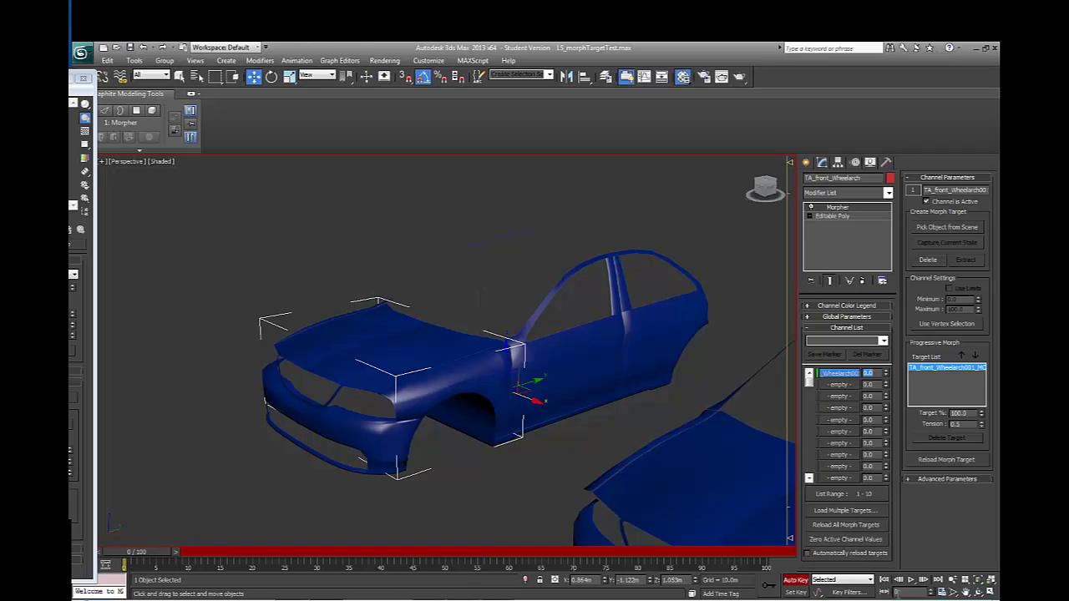
Go to frame 50 and key the front wheel arch's morph channel at 100
type("50")
key("Return")
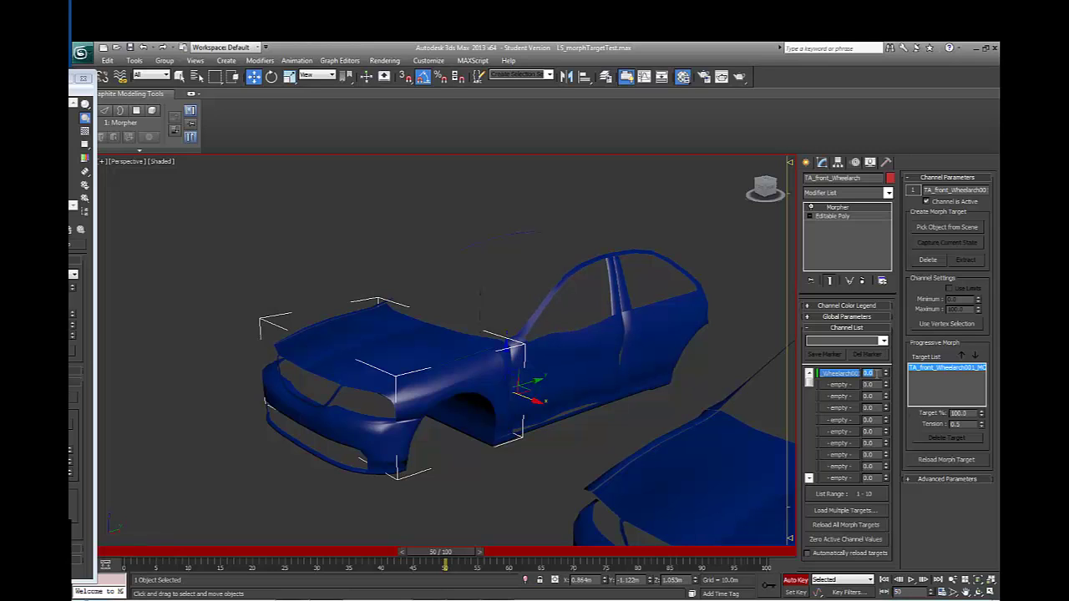
type("100")
key("Return")
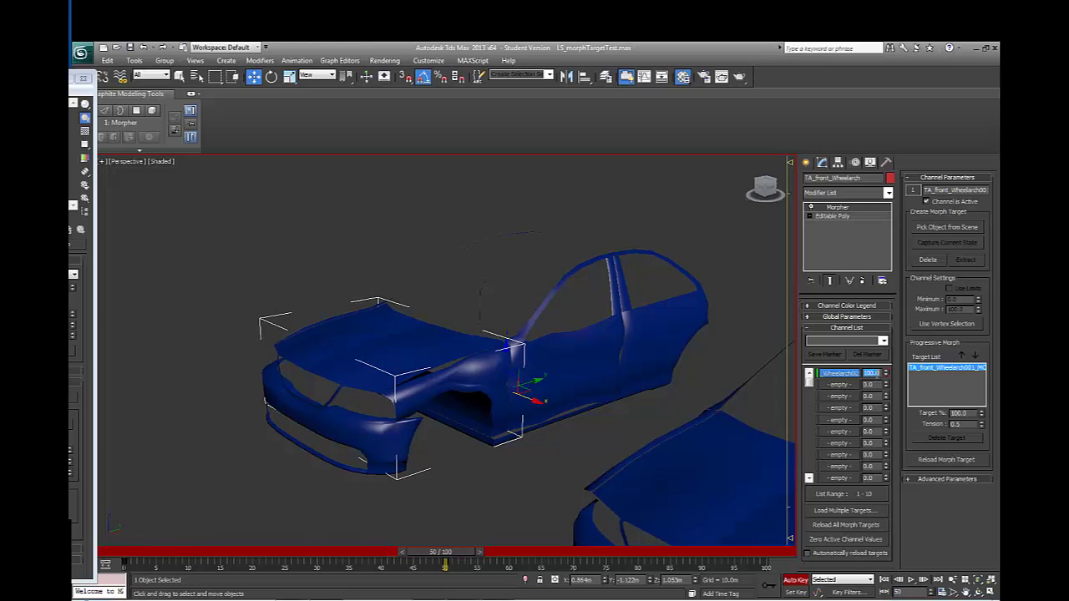
Turn off Auto Key and play the morph animation from frame 0
left_click(794, 579)
left_click_drag(451, 545, 167, 546)
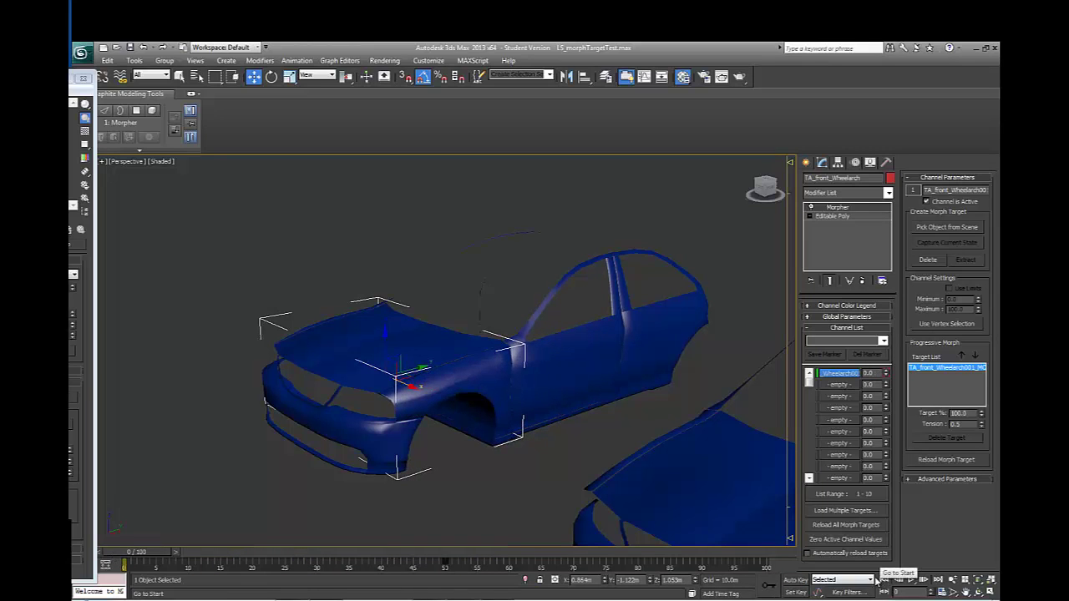
left_click(910, 580)
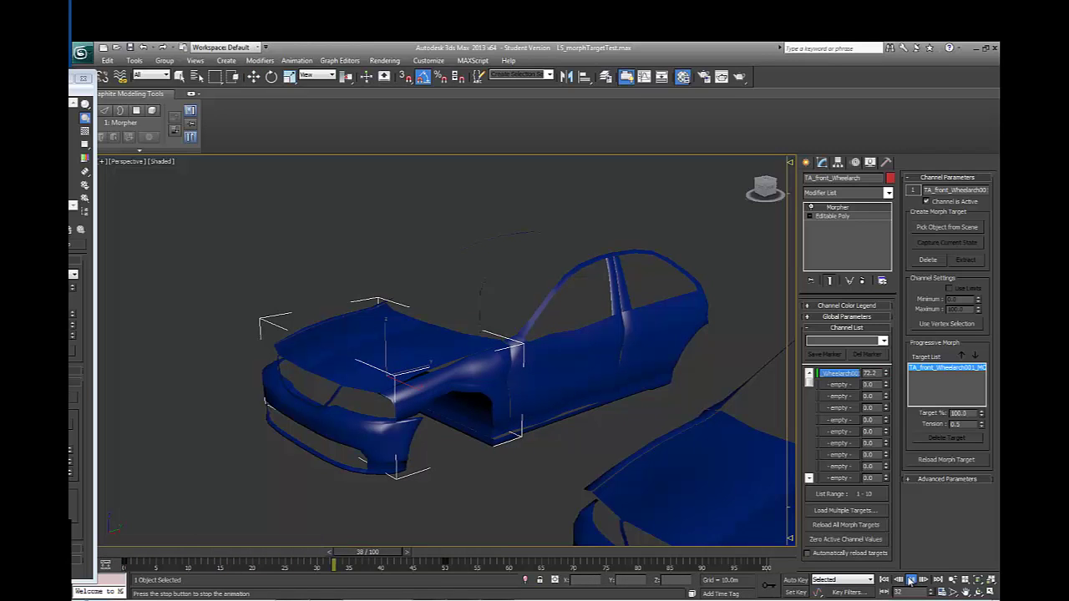
left_click(910, 579)
Scrub the animation back to frame 0, inspect the undamaged wheel arch and door up close, and reopen the Material Editor
left_click_drag(455, 552, 125, 551)
scroll(505, 385, "up", 2)
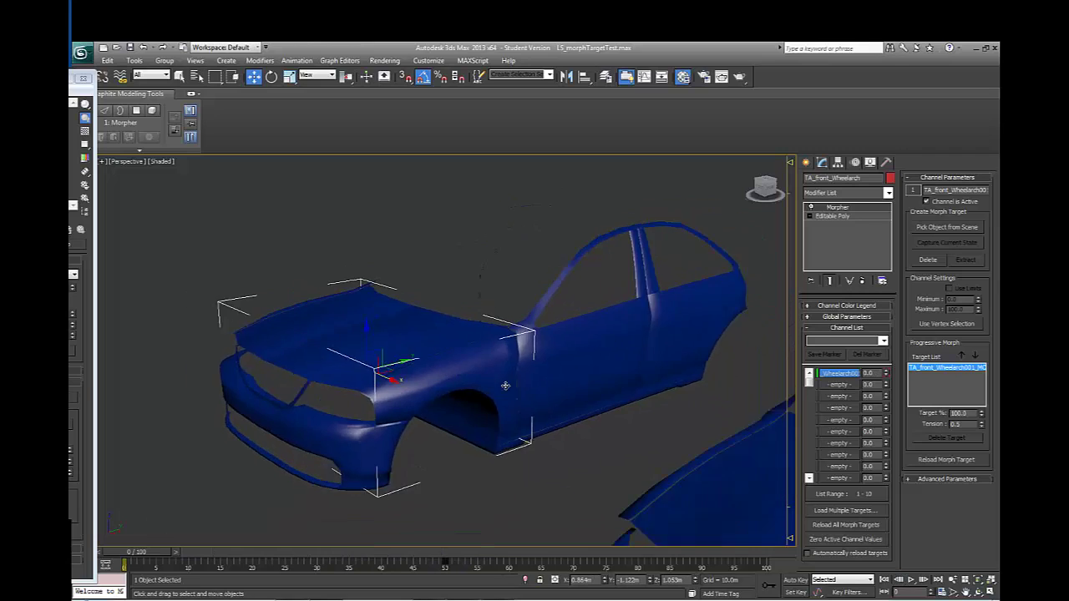
scroll(505, 386, "down", 2)
left_click_drag(152, 558, 83, 504)
key("w")
scroll(477, 379, "up", 5)
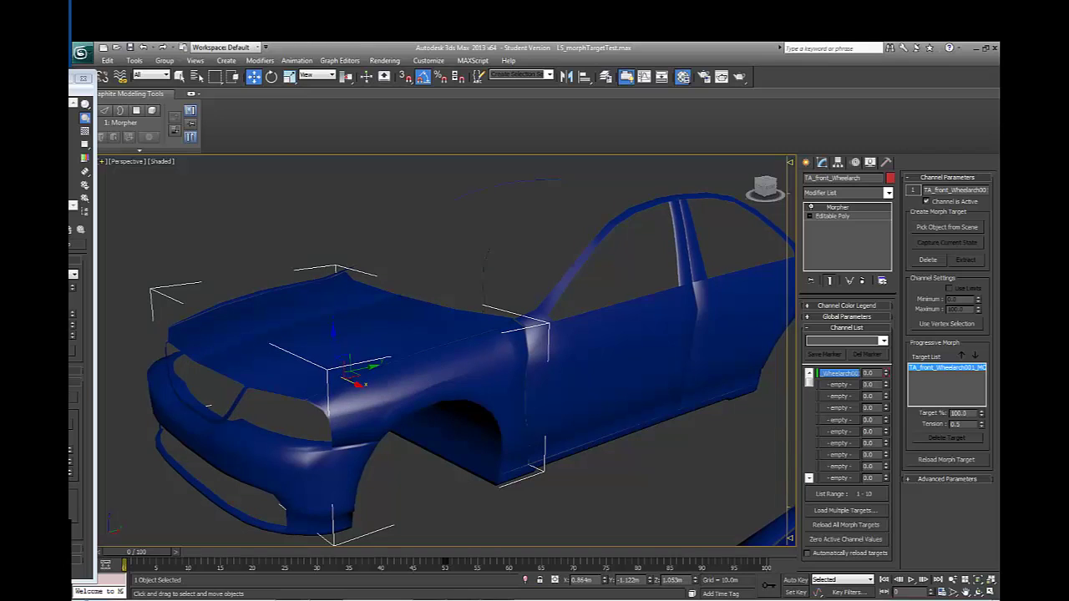
key("m")
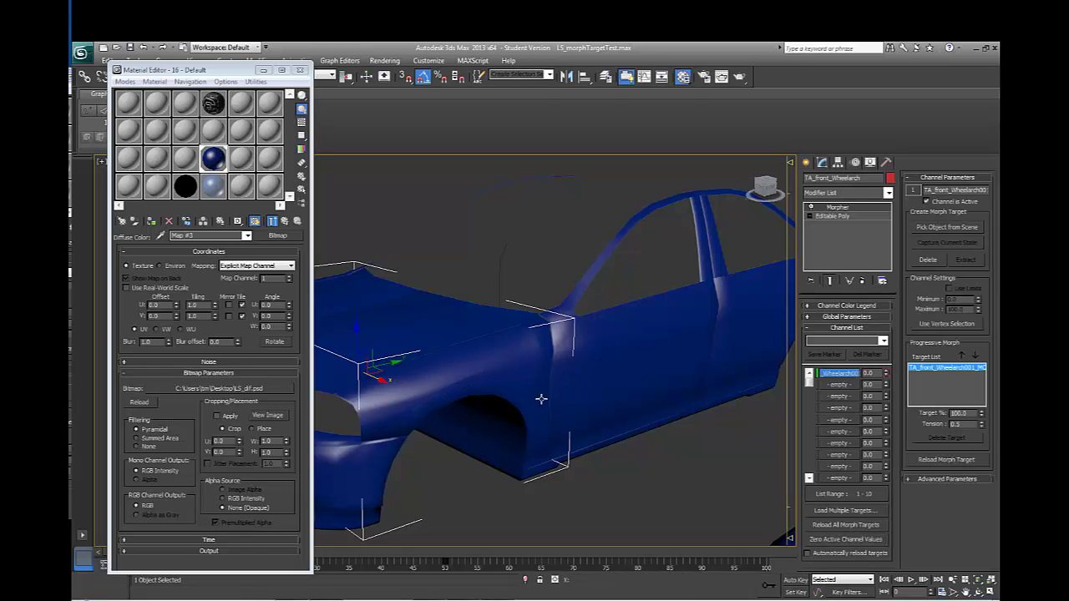
Switch to Photoshop and open the LS_dif.psd texture from the Desktop
middle_click_drag(470, 402, 528, 382, "alt")
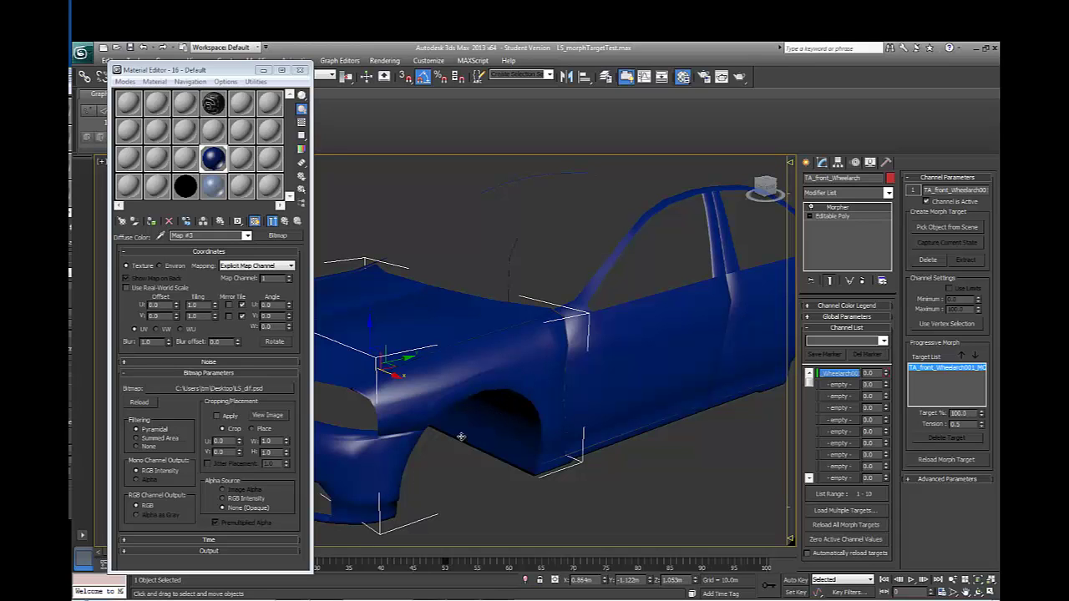
left_click(335, 599)
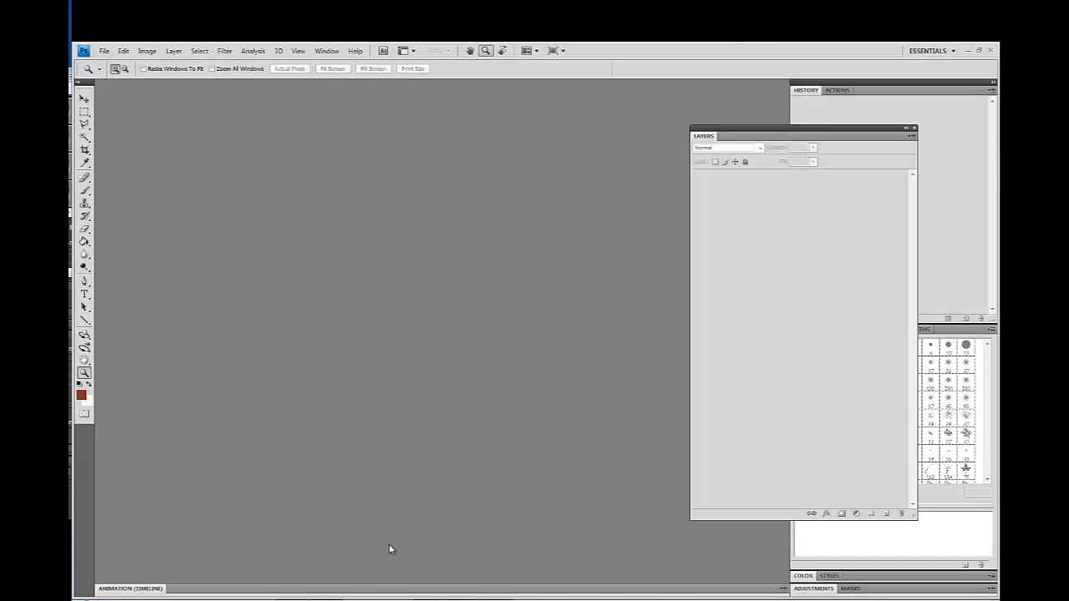
left_click(104, 51)
mouse_move(139, 118)
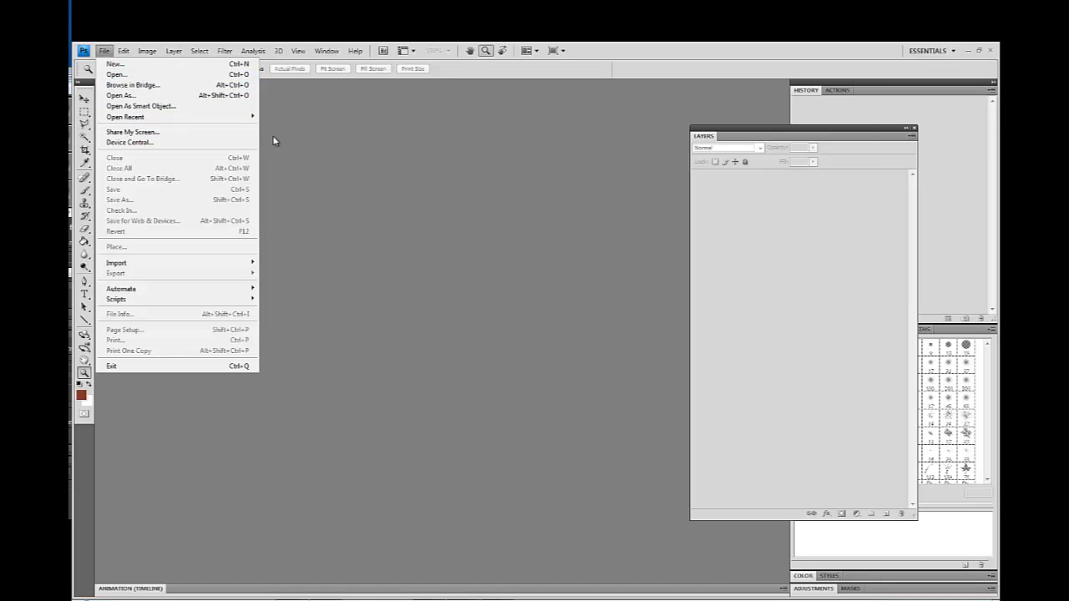
key("ctrl+o")
left_click(568, 139)
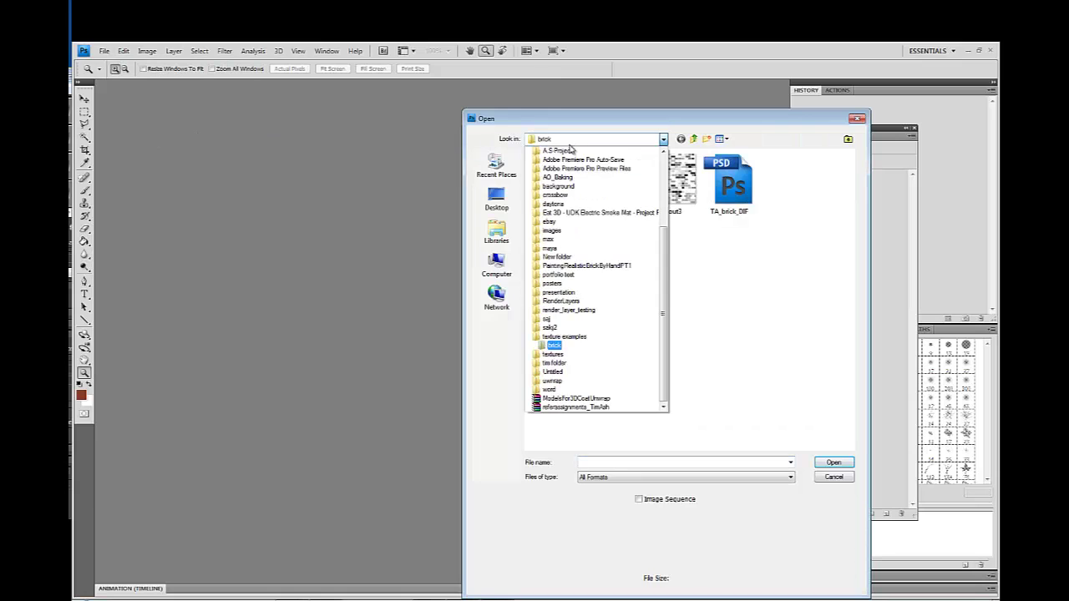
left_click(498, 198)
left_click(498, 198)
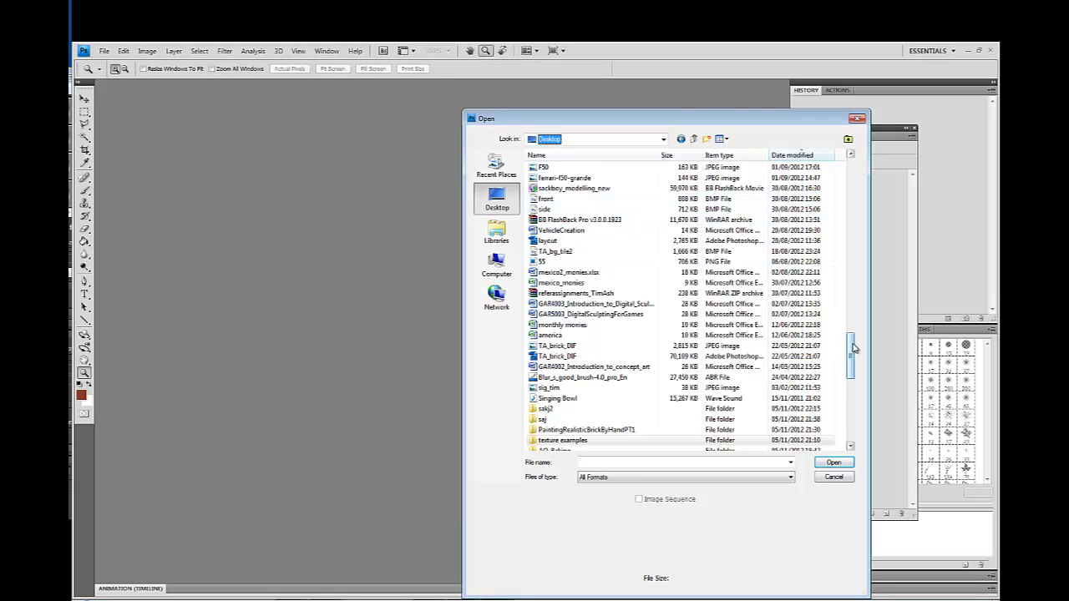
left_click_drag(848, 342, 850, 166)
double_click(564, 232)
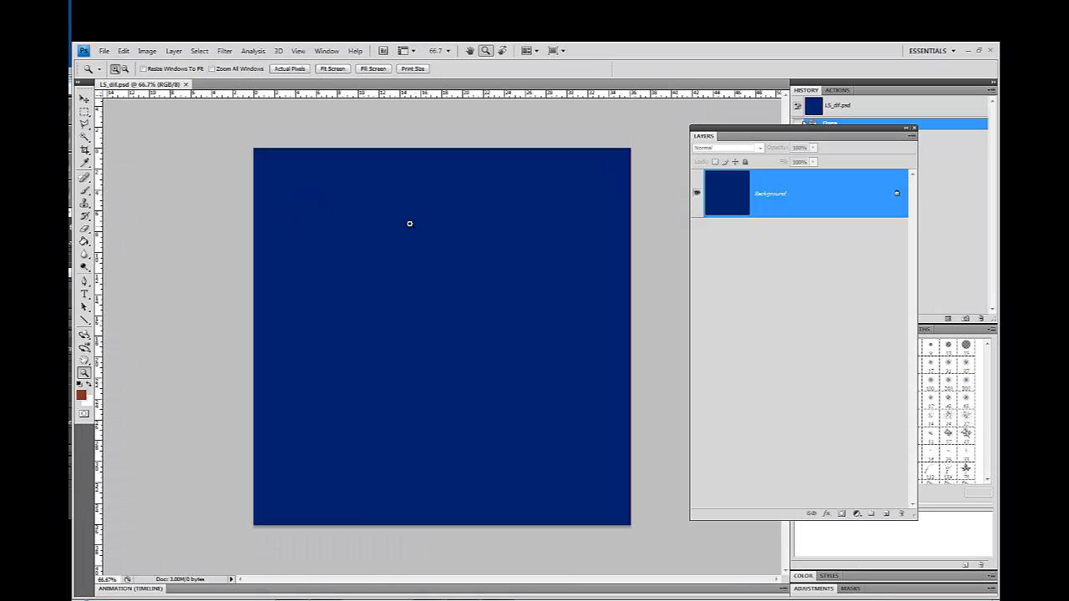
Fill the canvas with the reddish-brown foreground colour and save it to the Desktop as LS_damage_dif, replacing the existing file
left_click(84, 241)
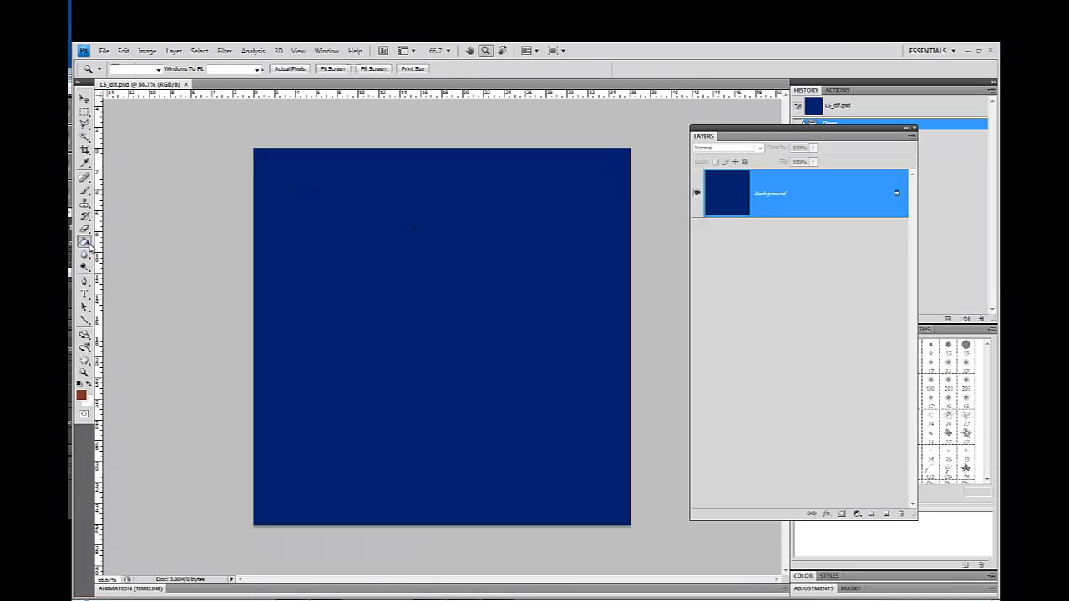
left_click(344, 278)
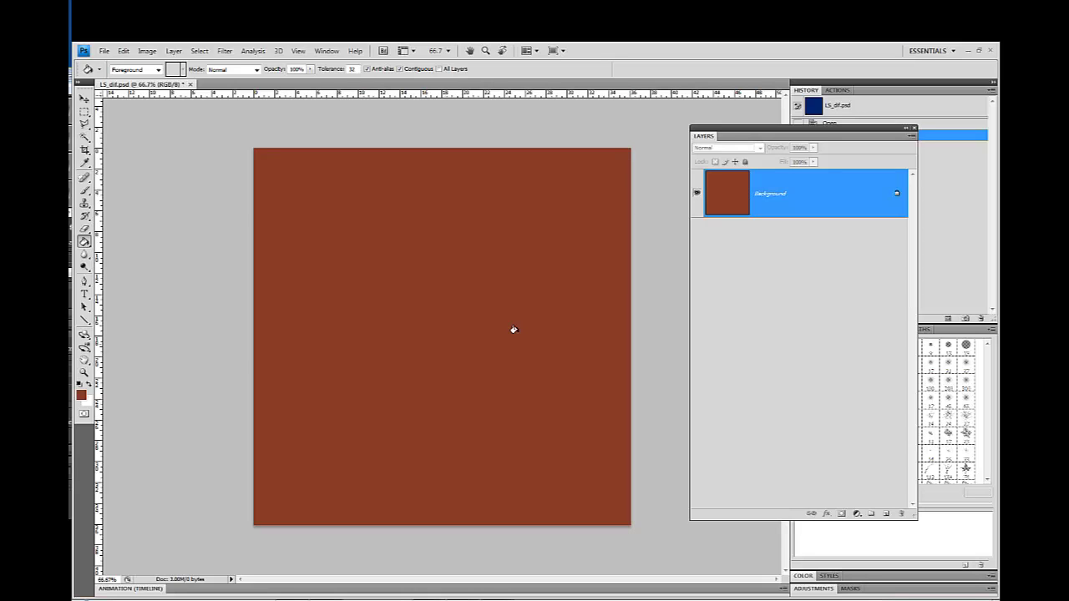
left_click(104, 51)
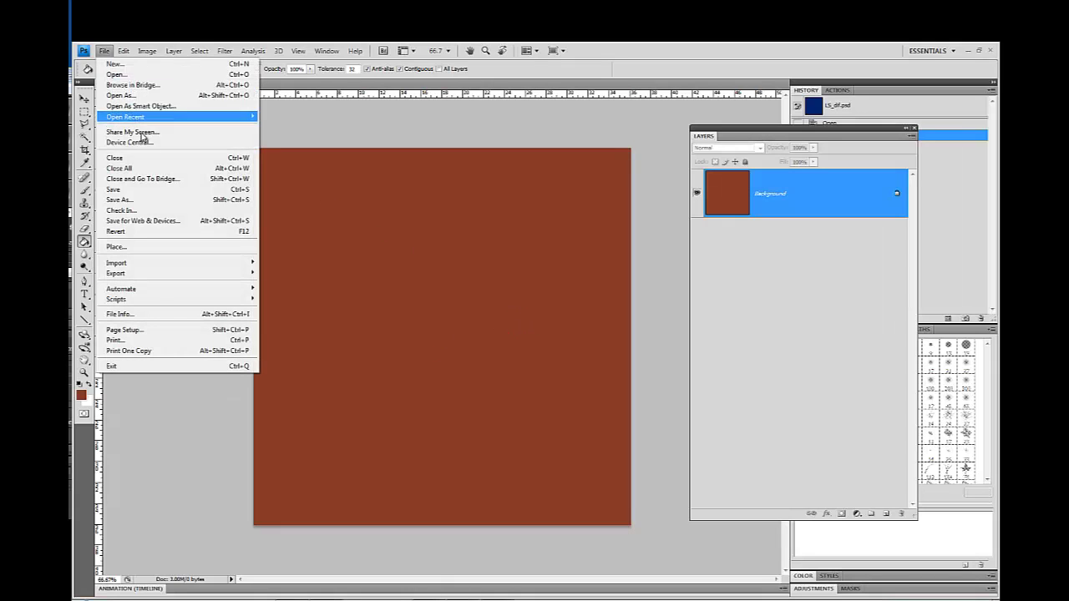
left_click(155, 202)
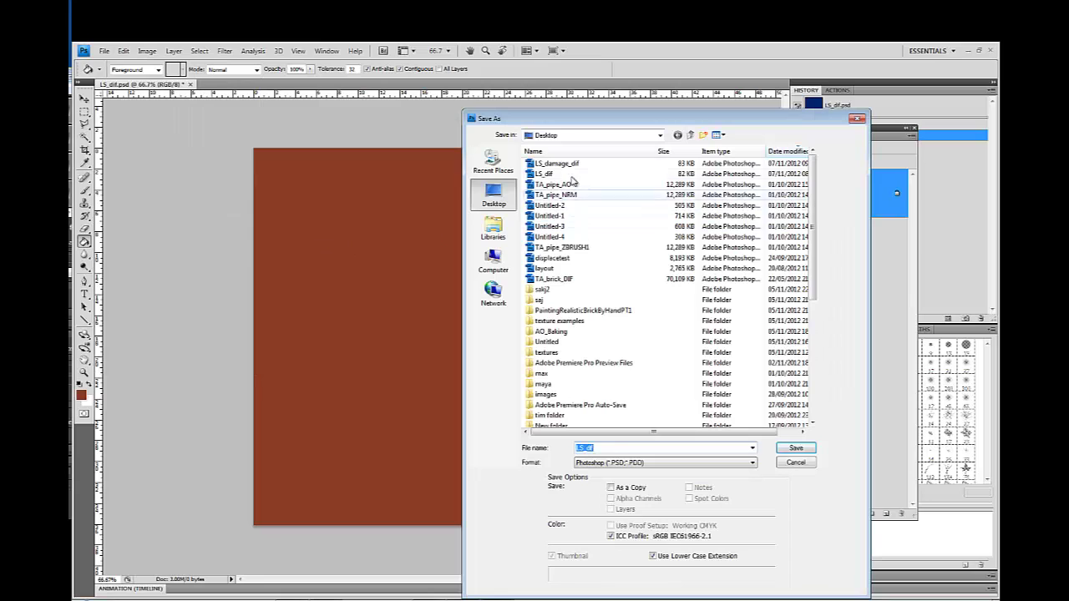
left_click(551, 163)
left_click(797, 448)
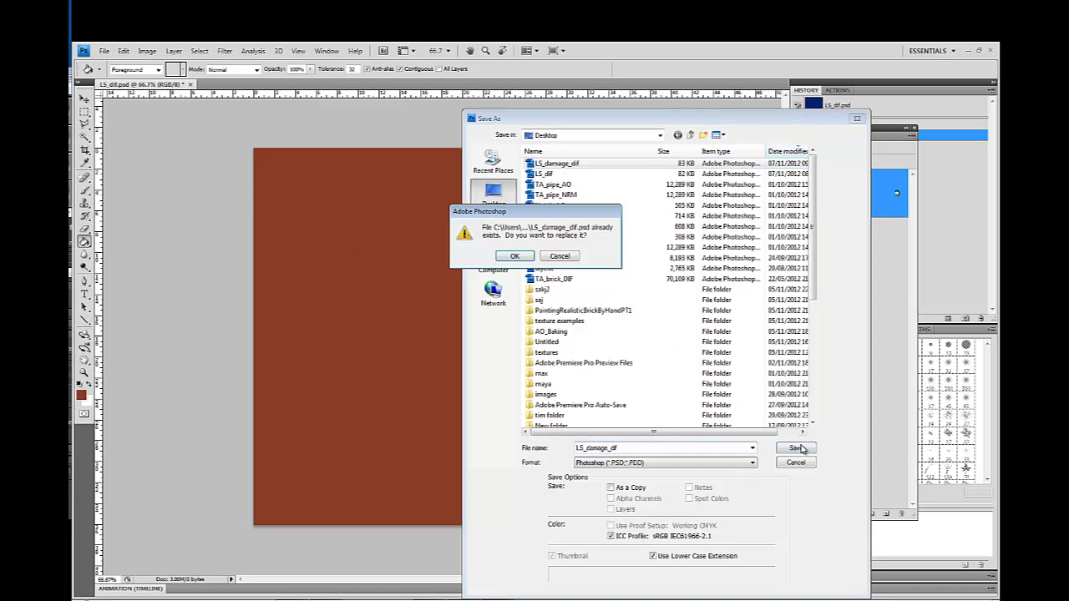
left_click(517, 255)
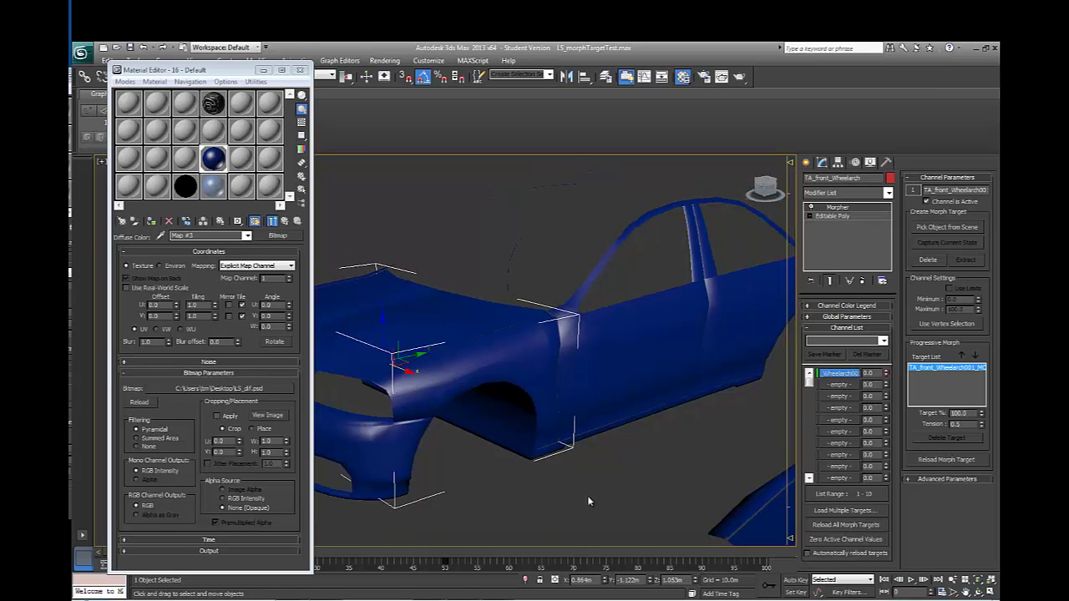
In 3ds Max, assign a new morph material to the original front wheel arch and to the door through their Morpher modifiers
left_click(590, 494)
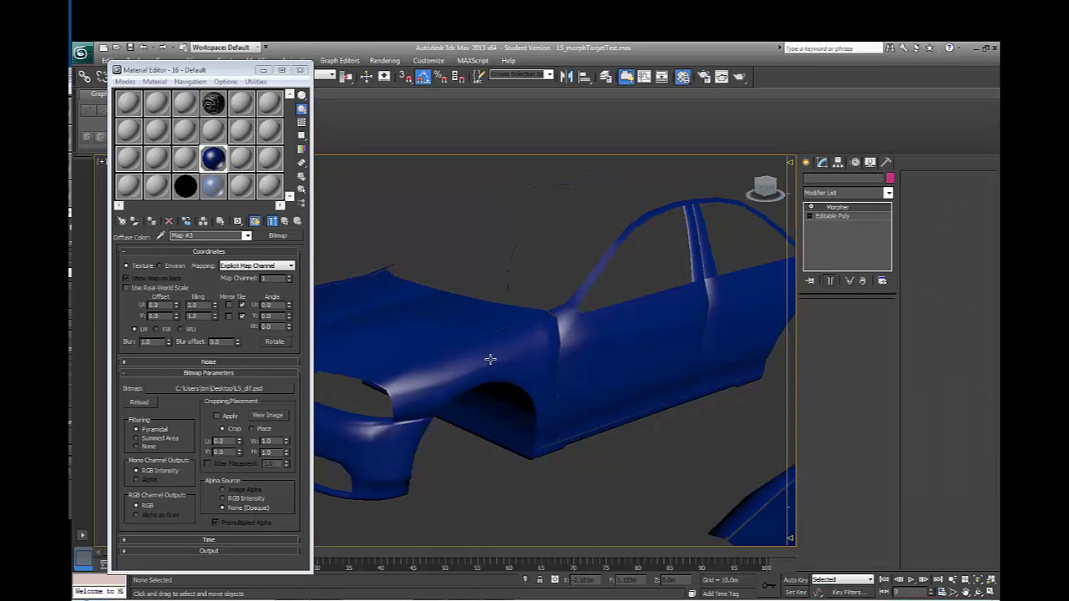
left_click(509, 355)
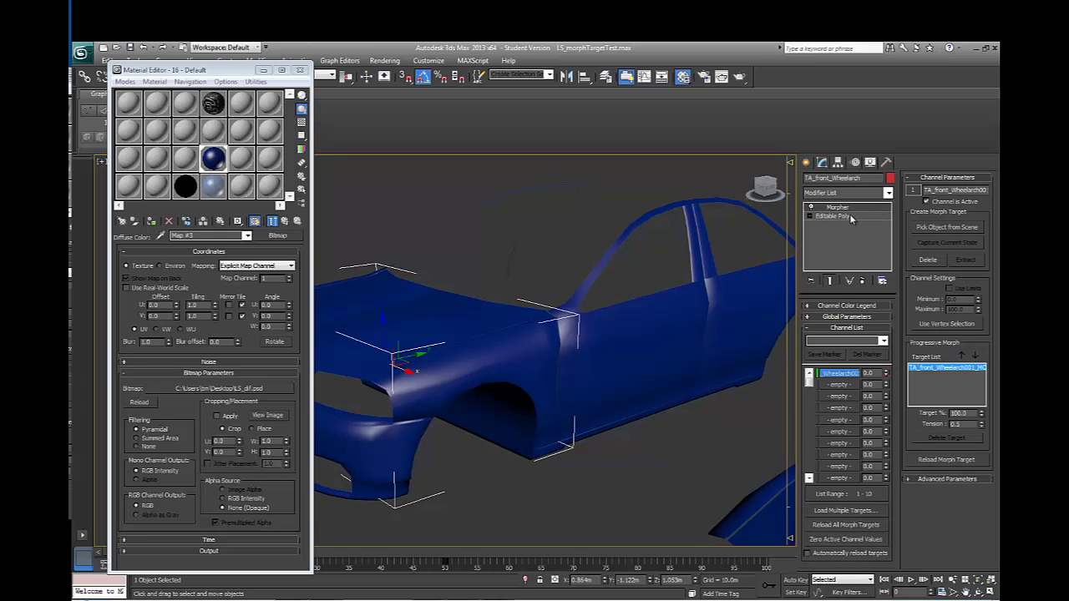
left_click(840, 321)
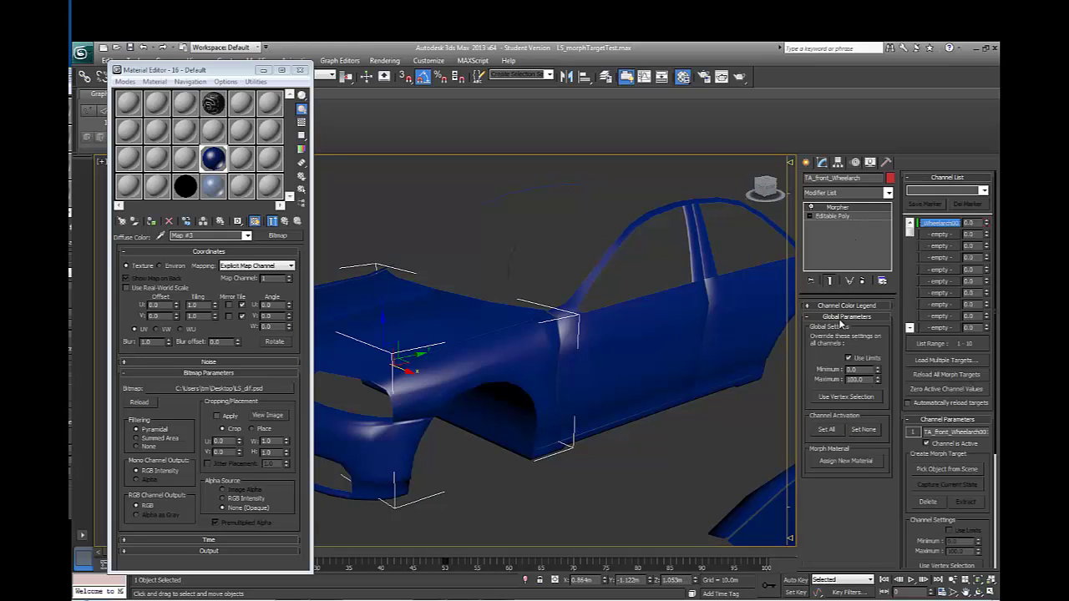
left_click(843, 464)
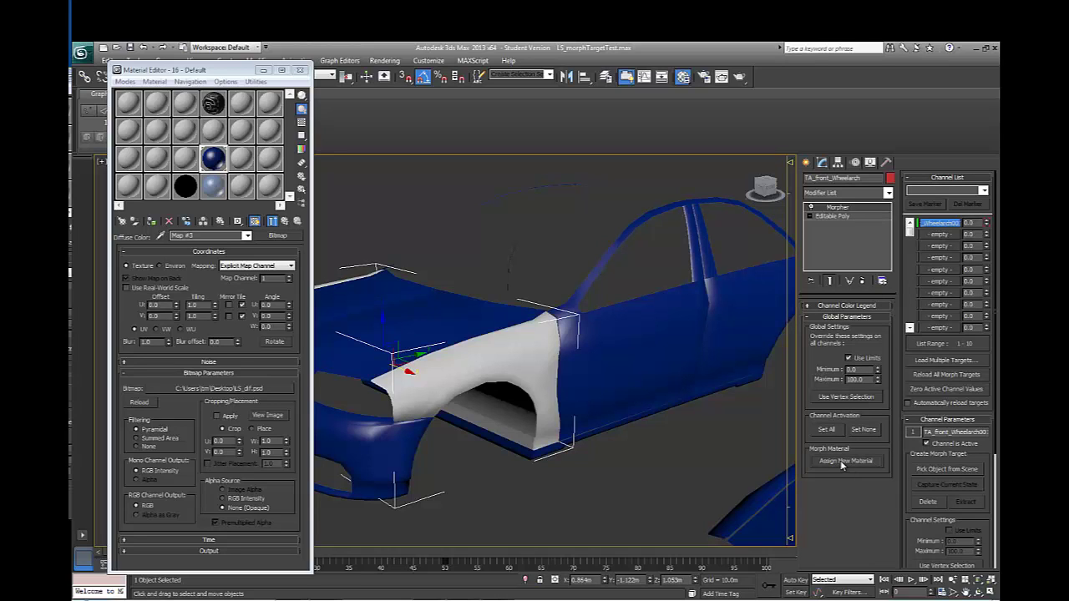
middle_click_drag(573, 370, 602, 375)
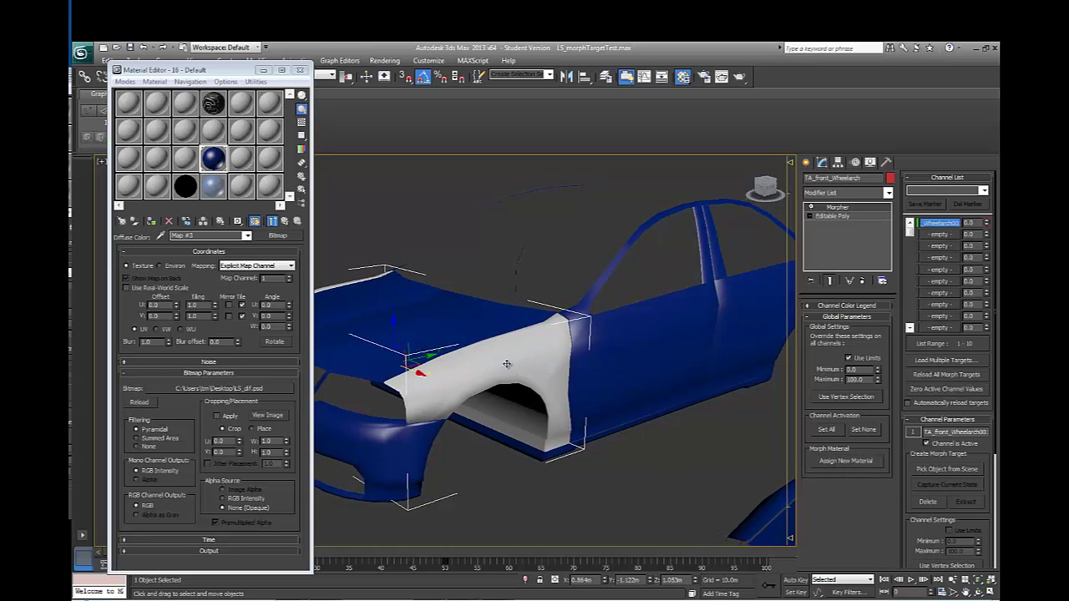
left_click(634, 349)
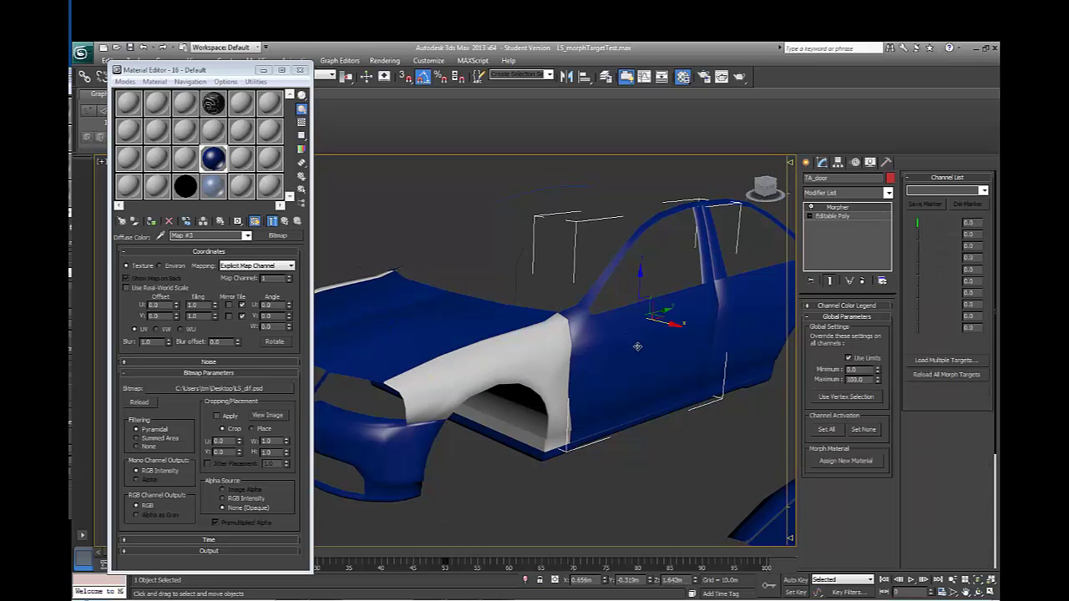
left_click(852, 461)
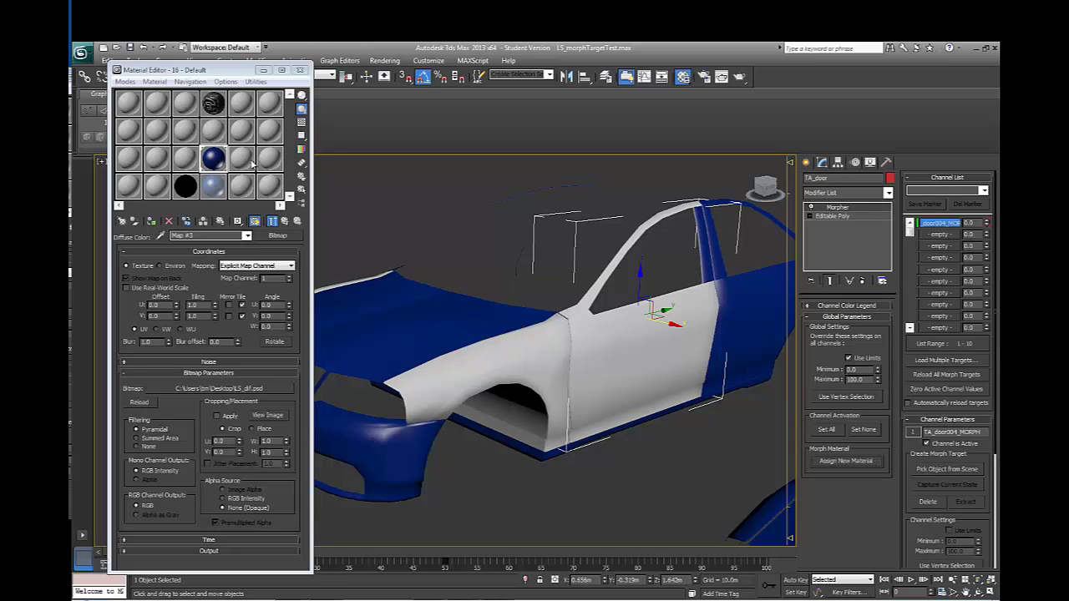
Sample the front wheel arch's morph material into the empty material slot beside the blue car material
left_click(251, 161)
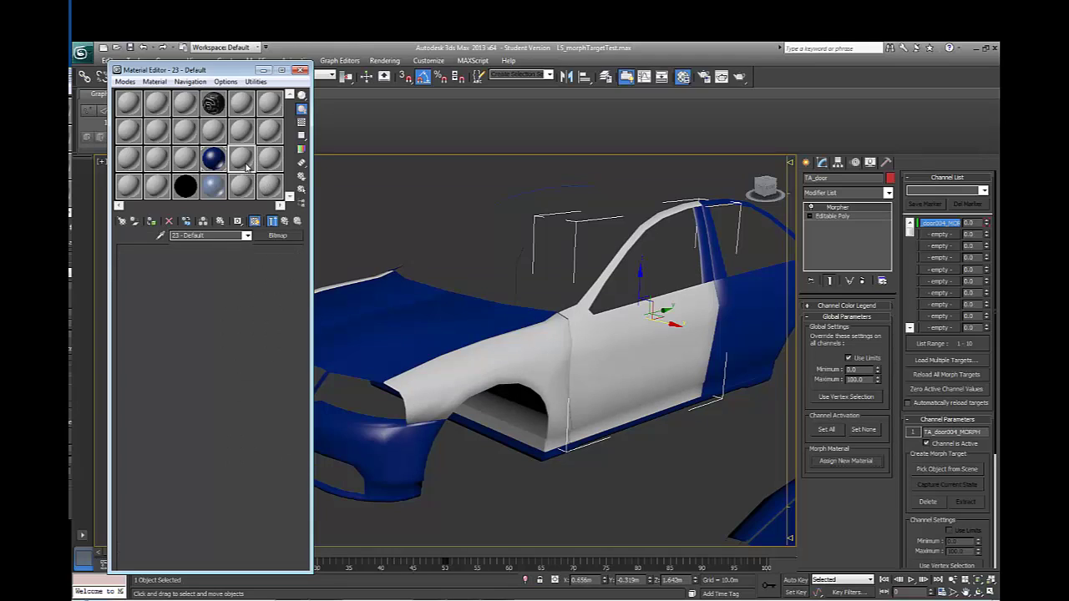
left_click(475, 364)
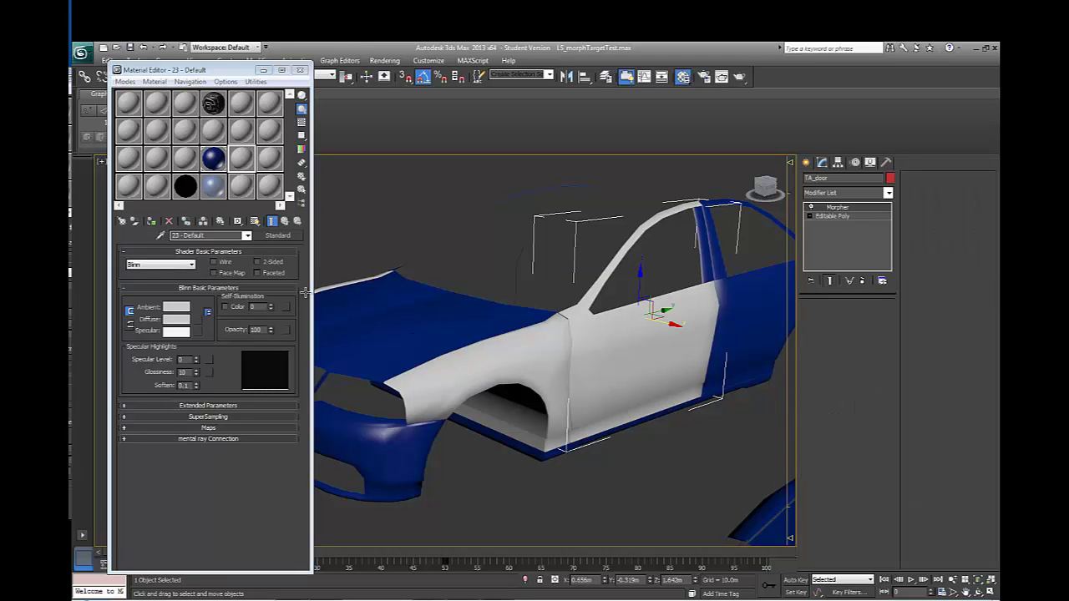
left_click(161, 238)
left_click(481, 363)
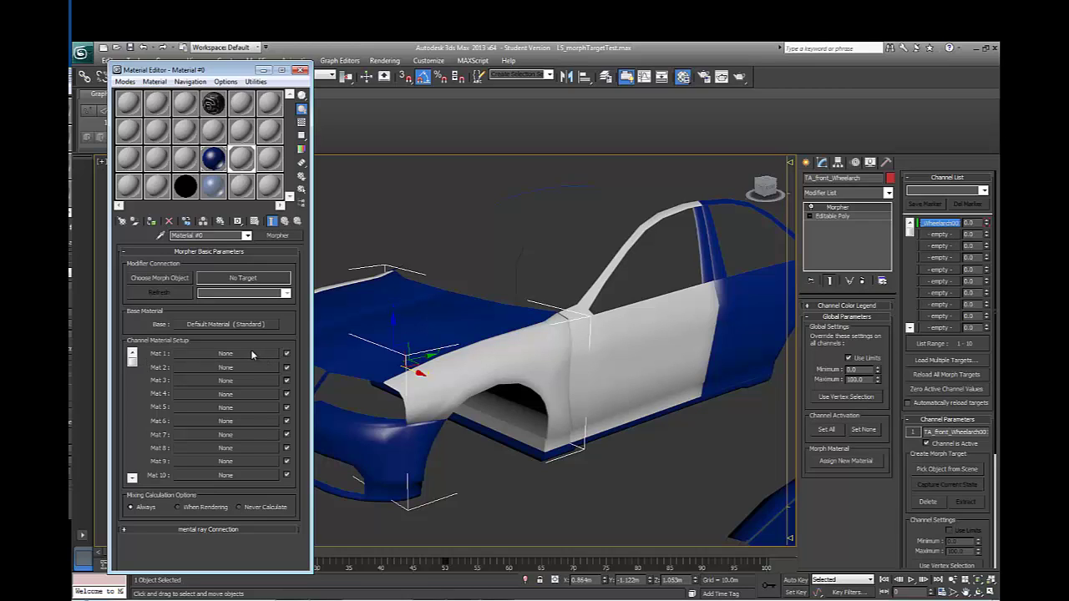
Choose the front wheel arch as the material's morph object and bind it to its Morpher modifier
left_click(156, 282)
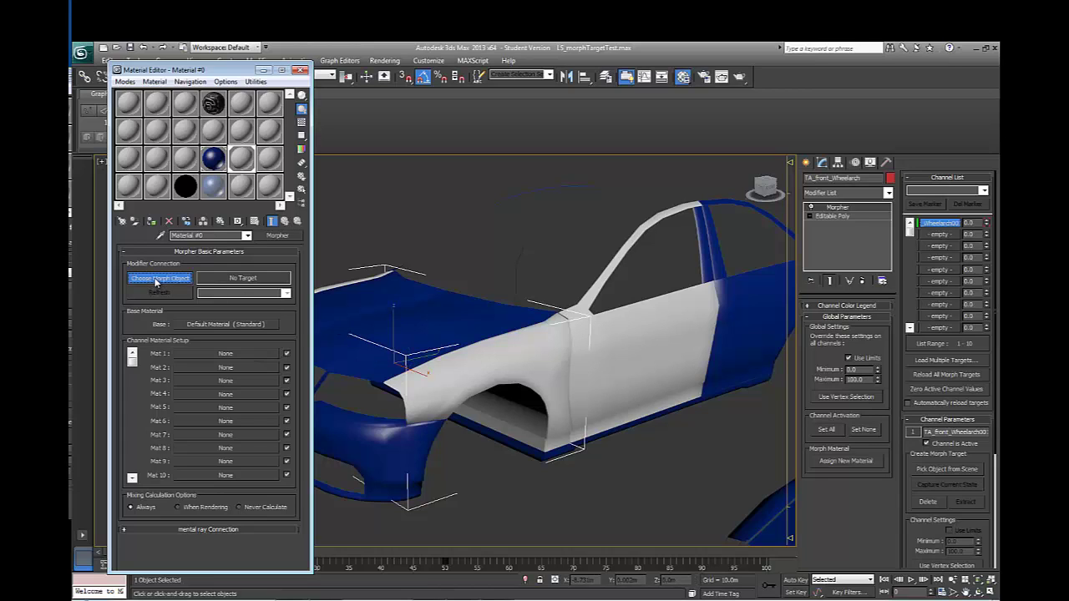
left_click(467, 364)
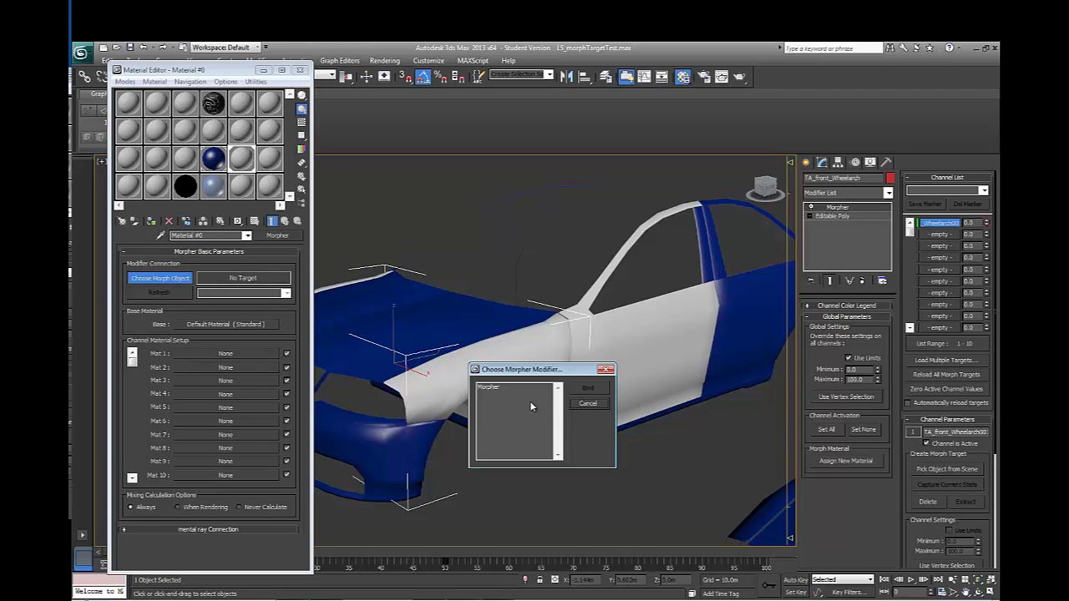
left_click(499, 388)
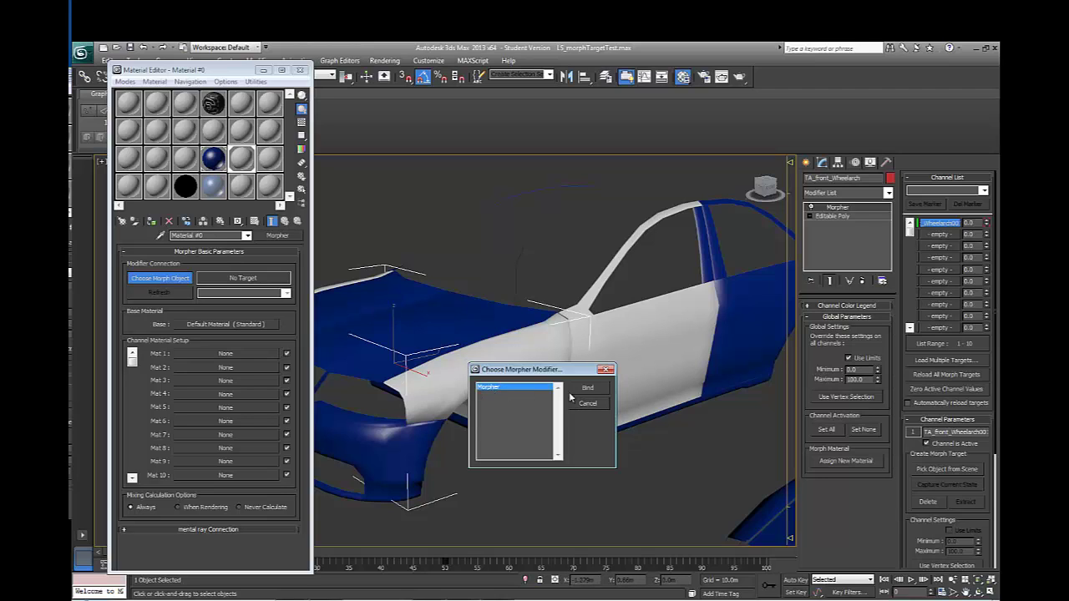
left_click(588, 389)
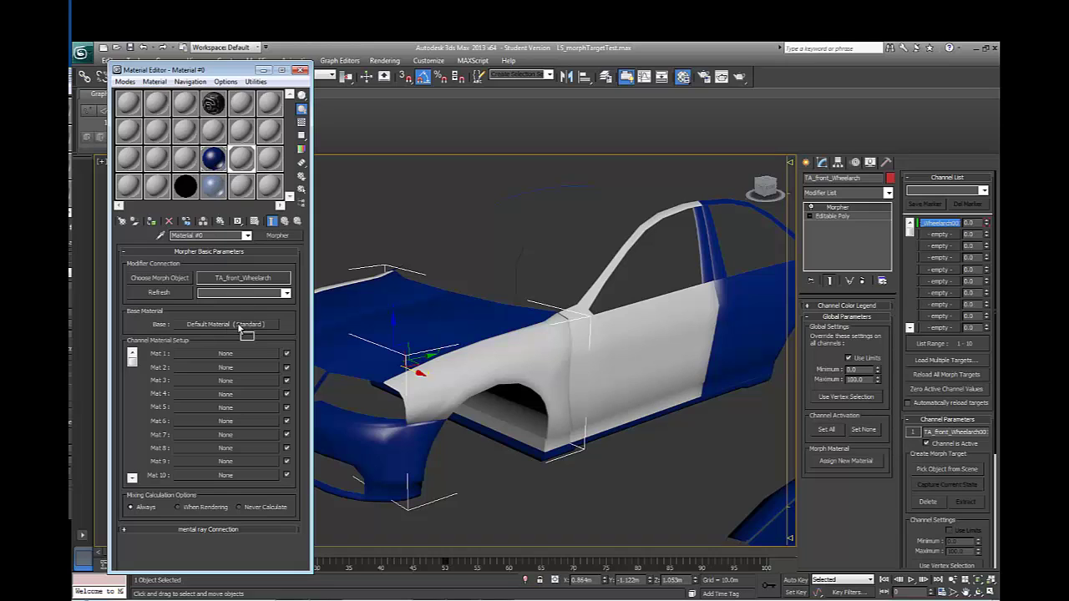
Assign the blue 16 - Default material as the Morpher material's base and open the Mat 1 channel material selection
left_click_drag(245, 332, 234, 327)
left_click(191, 356)
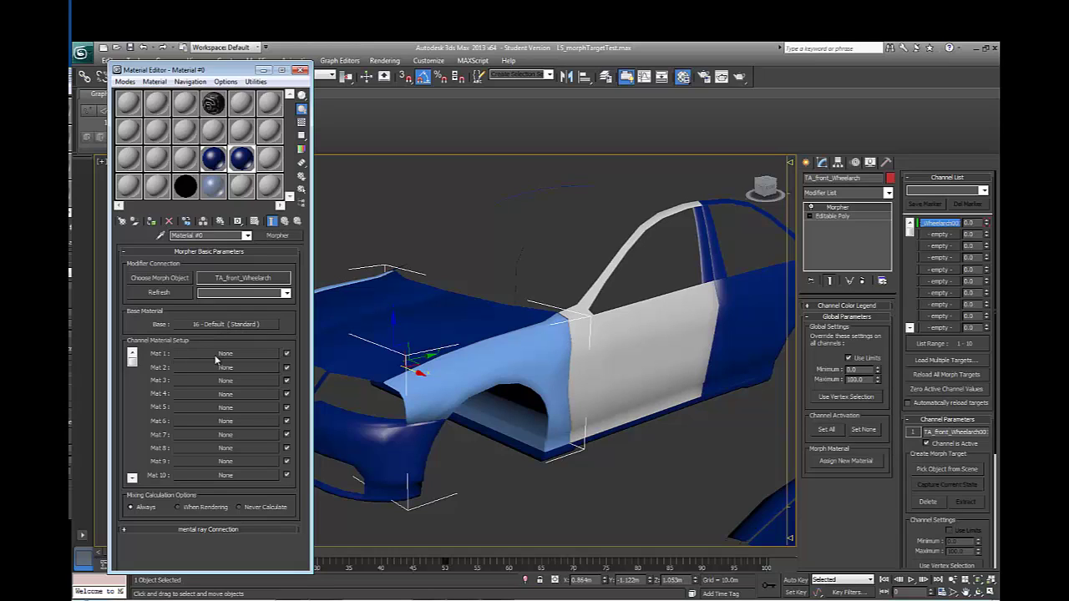
left_click(224, 354)
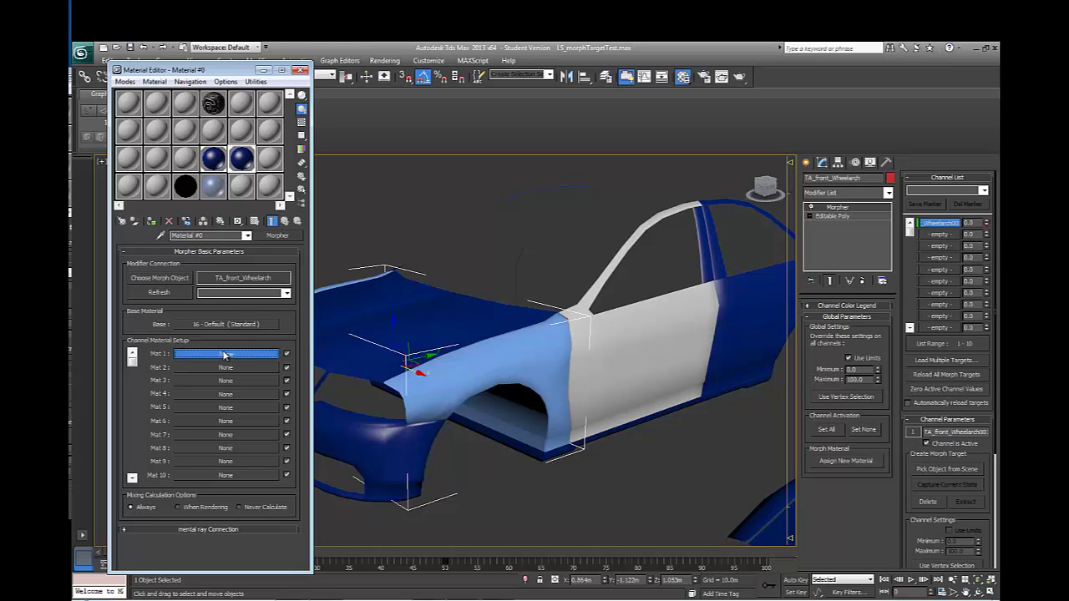